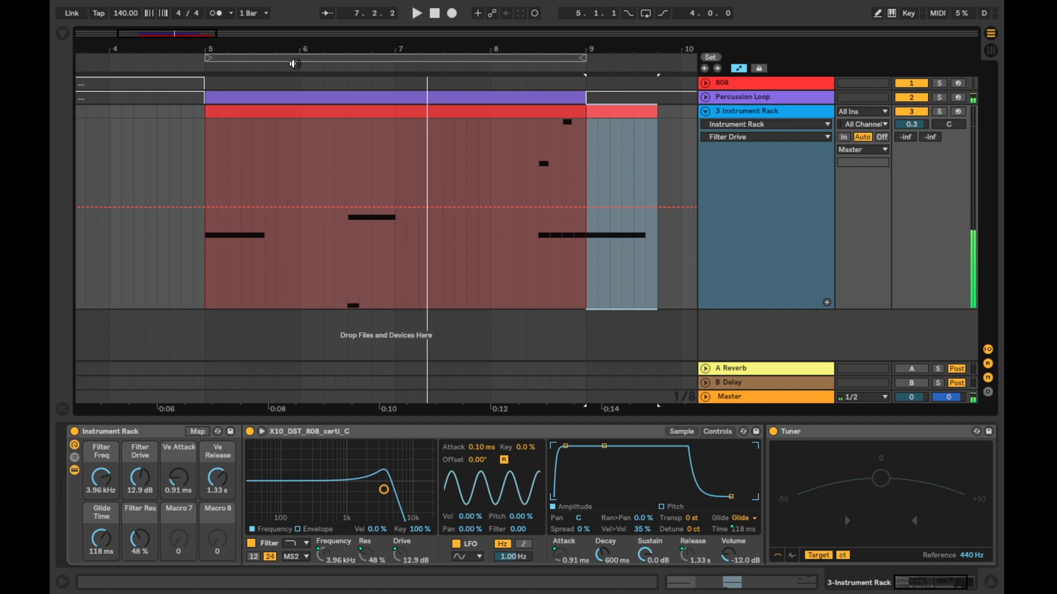
Step: Load OS_IC_Shocker_808.wav from the 808 GLIDE TUTORIAL folder into a Simpler on track 3
{"action": "left_click", "coordinate": [292, 64]}
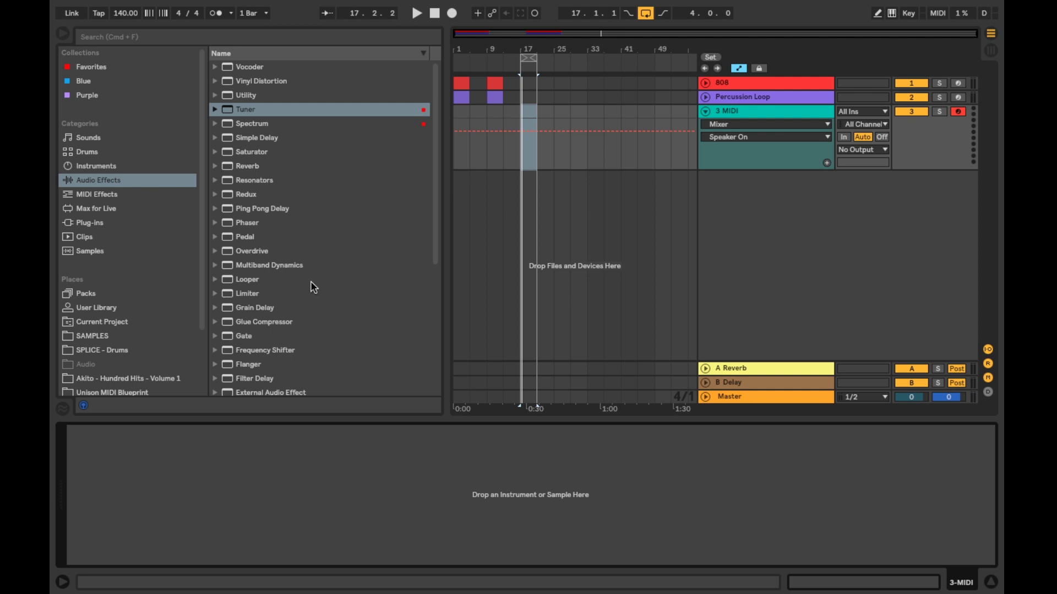
{"action": "scroll", "coordinate": [142, 293], "scroll_direction": "down", "scroll_amount": 3}
{"action": "left_click", "coordinate": [148, 375]}
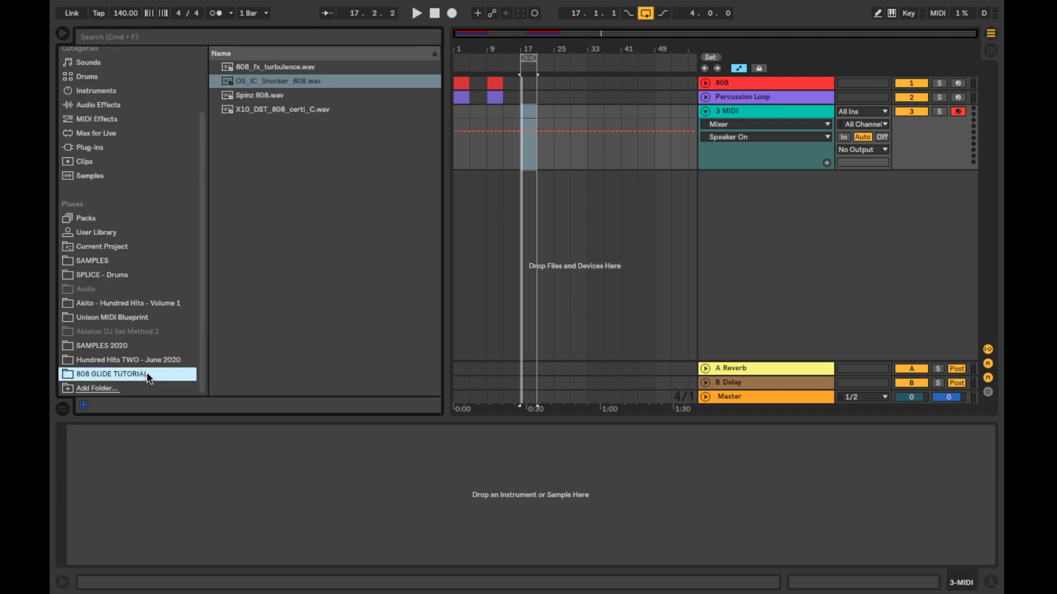
{"action": "double_click", "coordinate": [301, 81]}
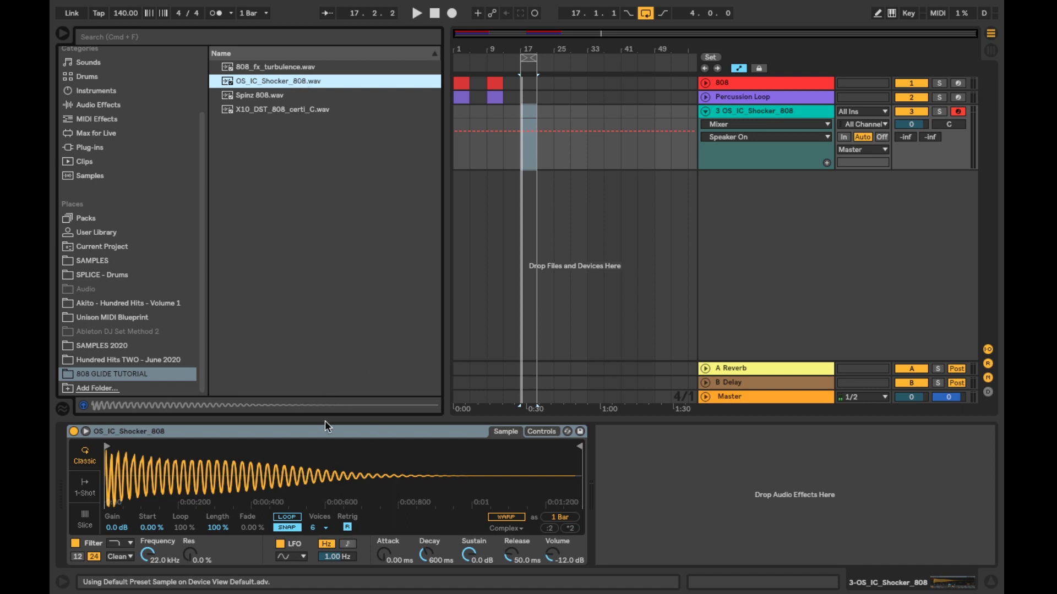
Step: Limit the Simpler to 1 voice and add a Tuner after it
{"action": "left_click", "coordinate": [327, 528]}
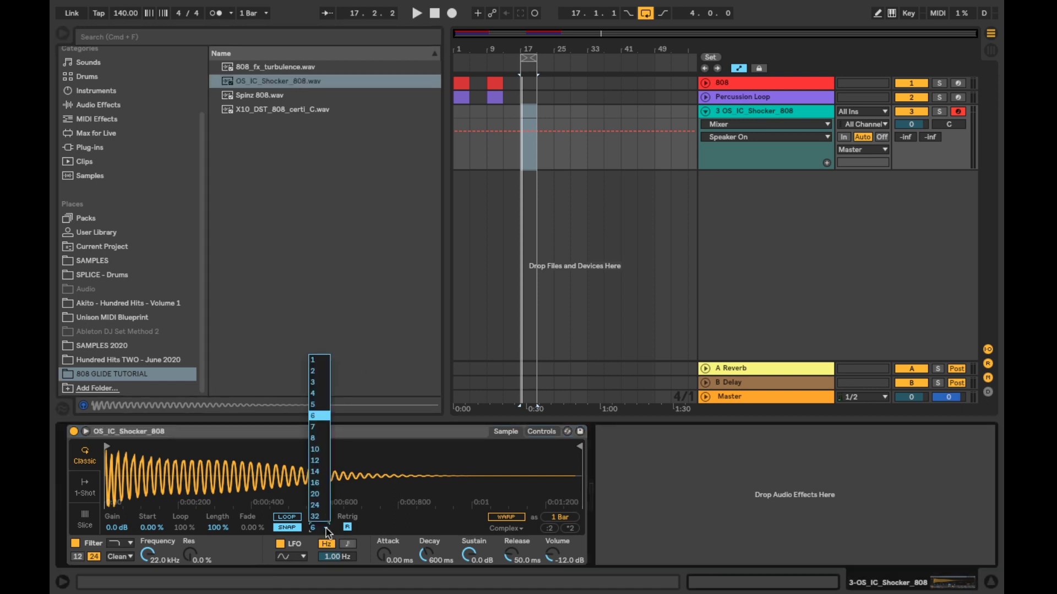
{"action": "left_click", "coordinate": [324, 360]}
{"action": "left_click", "coordinate": [113, 108]}
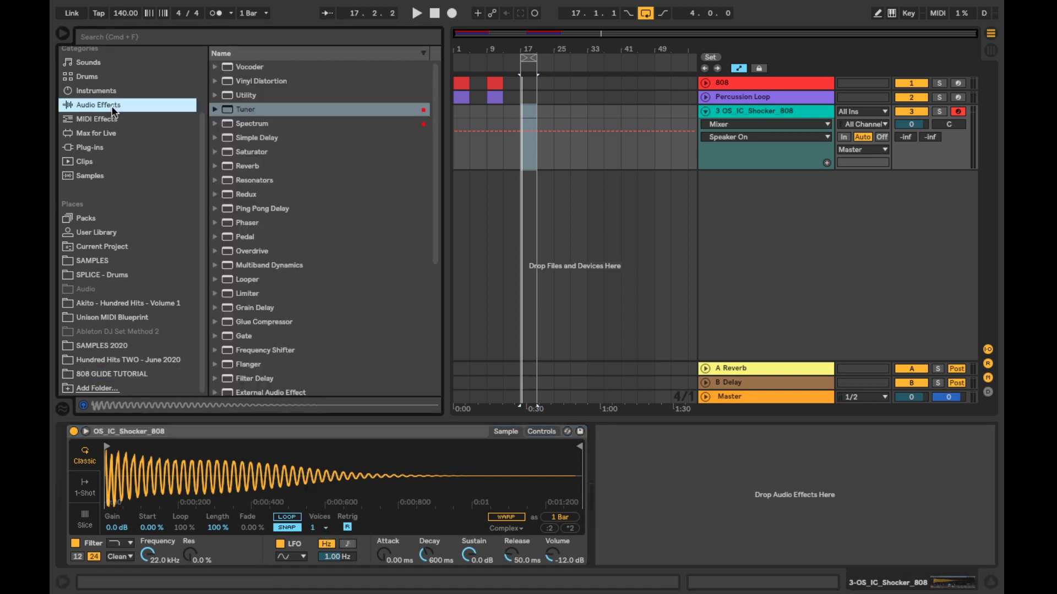
{"action": "double_click", "coordinate": [249, 112]}
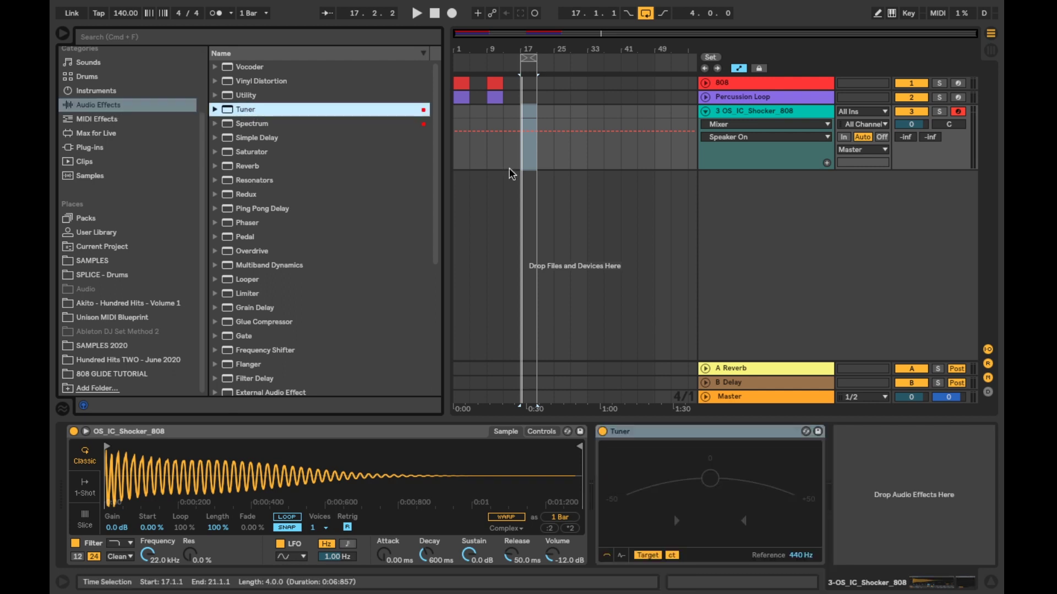
{"action": "left_click", "coordinate": [526, 149]}
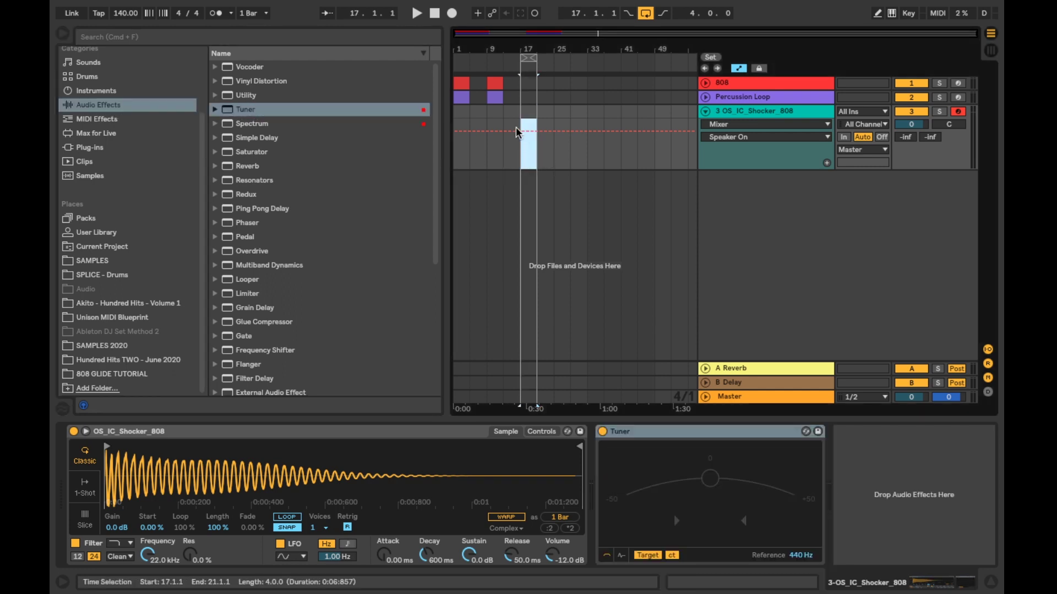
Step: Create a 4-bar MIDI clip, draw a lengthened C3 note and copy it to eight evenly spaced notes
{"action": "double_click", "coordinate": [516, 132]}
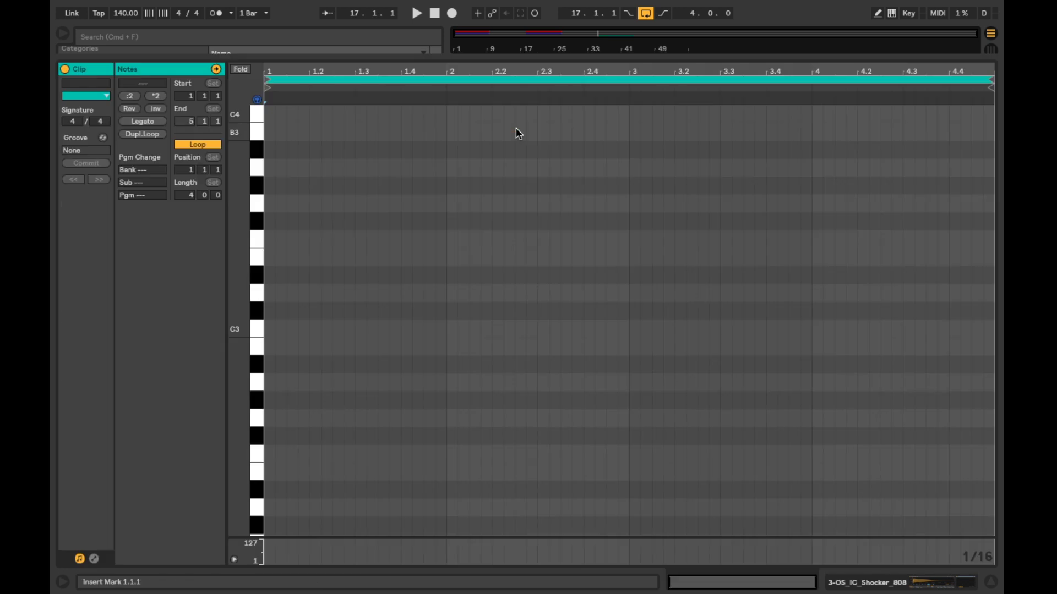
{"action": "double_click", "coordinate": [269, 329]}
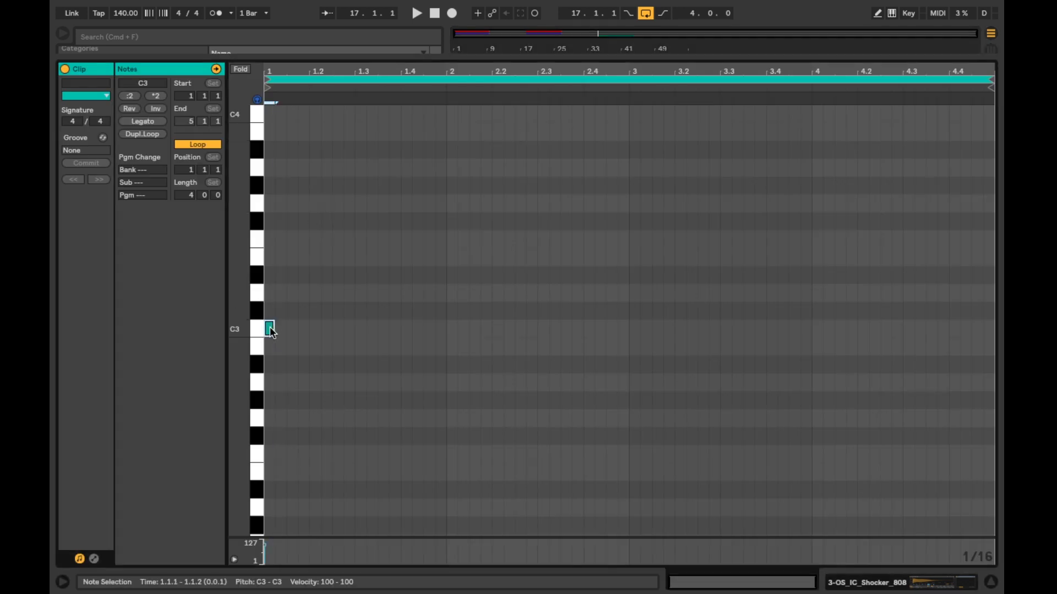
{"action": "left_click_drag", "start_coordinate": [278, 328], "coordinate": [392, 342]}
{"action": "left_click_drag", "start_coordinate": [435, 295], "coordinate": [465, 337]}
{"action": "left_click_drag", "start_coordinate": [607, 284], "coordinate": [652, 331]}
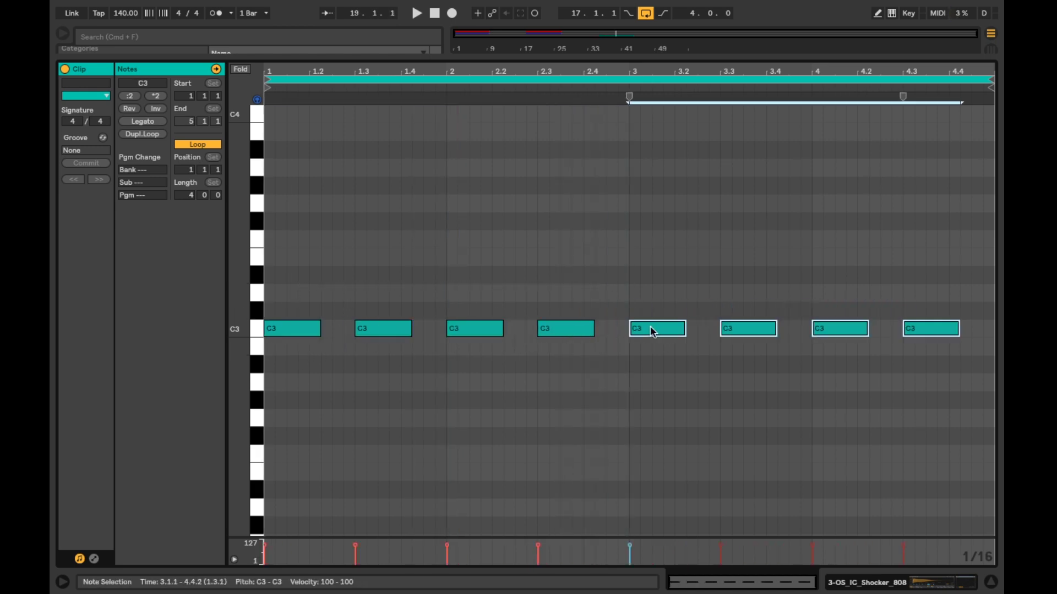
Step: Transpose the Shocker 808 down in Simpler (-5 st, -1 ct) so the Tuner reads C
{"action": "left_click", "coordinate": [991, 582]}
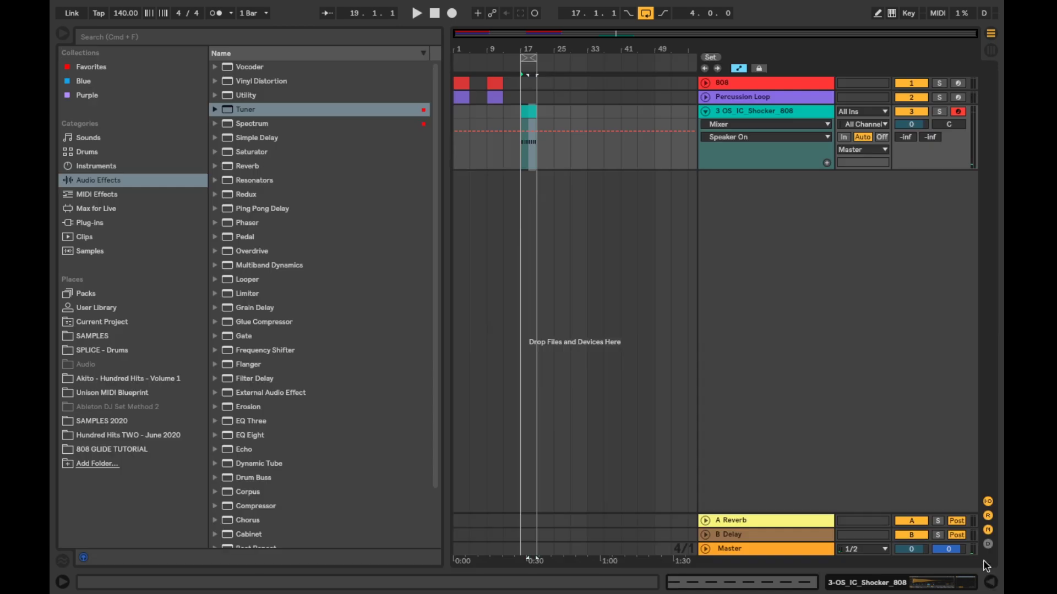
{"action": "double_click", "coordinate": [783, 110]}
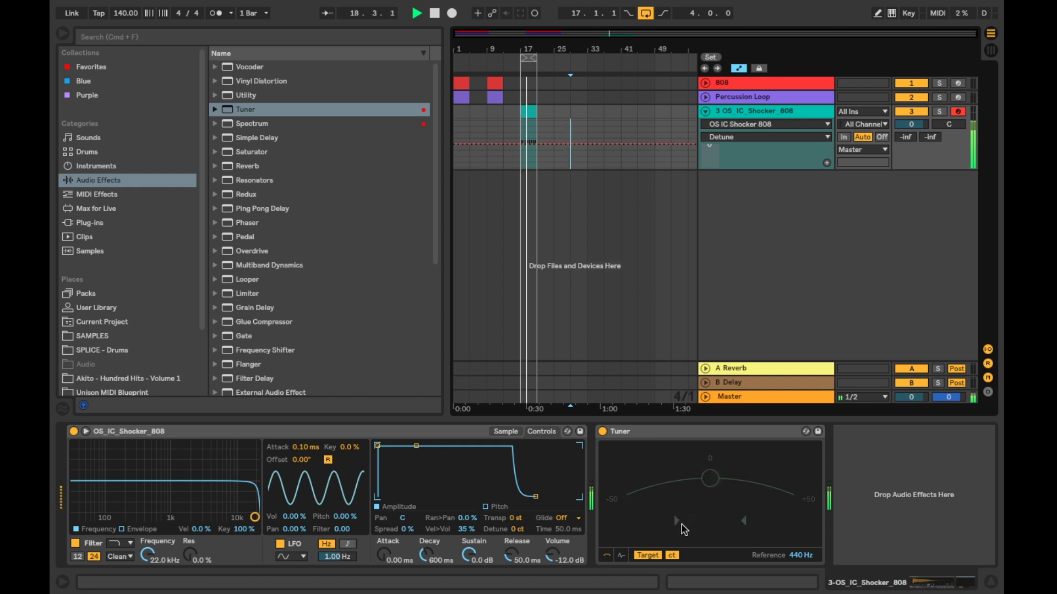
{"action": "left_click", "coordinate": [516, 518]}
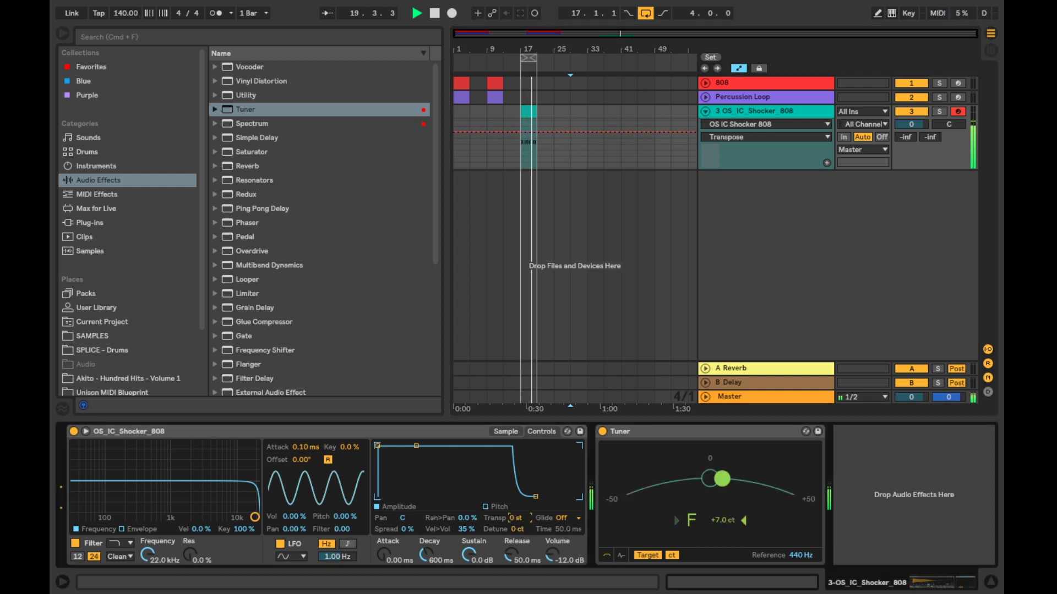
{"action": "key", "text": "Down"}
{"action": "key", "text": "Down"}
{"action": "key", "text": "Down"}
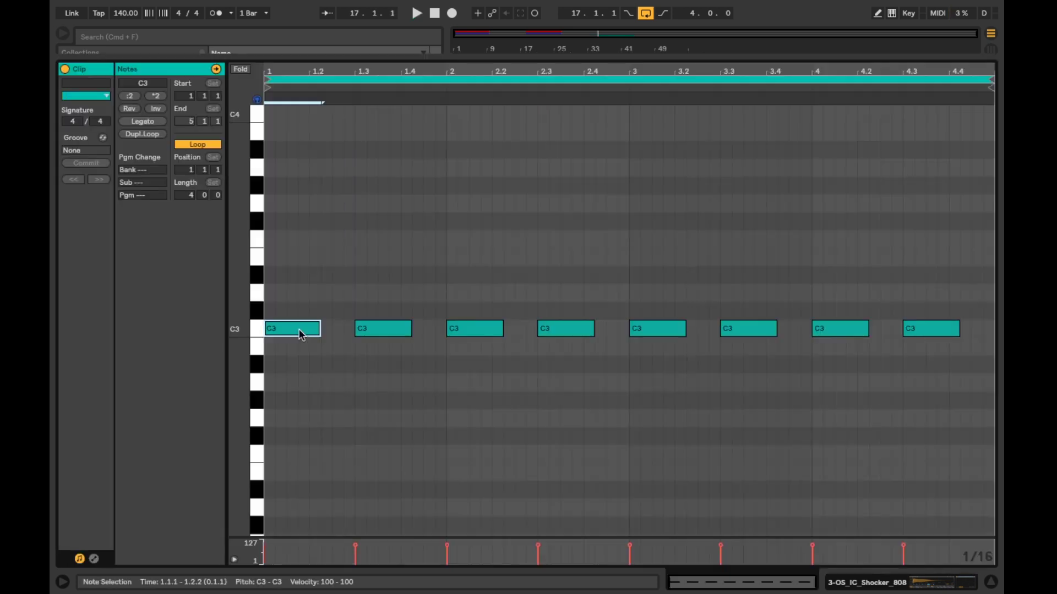
Step: Drag the first two notes down to A2 and B2, and raise the rest up to A3
{"action": "left_click_drag", "start_coordinate": [299, 329], "coordinate": [301, 382]}
{"action": "left_click", "coordinate": [373, 329]}
{"action": "left_click_drag", "start_coordinate": [373, 329], "coordinate": [374, 341]}
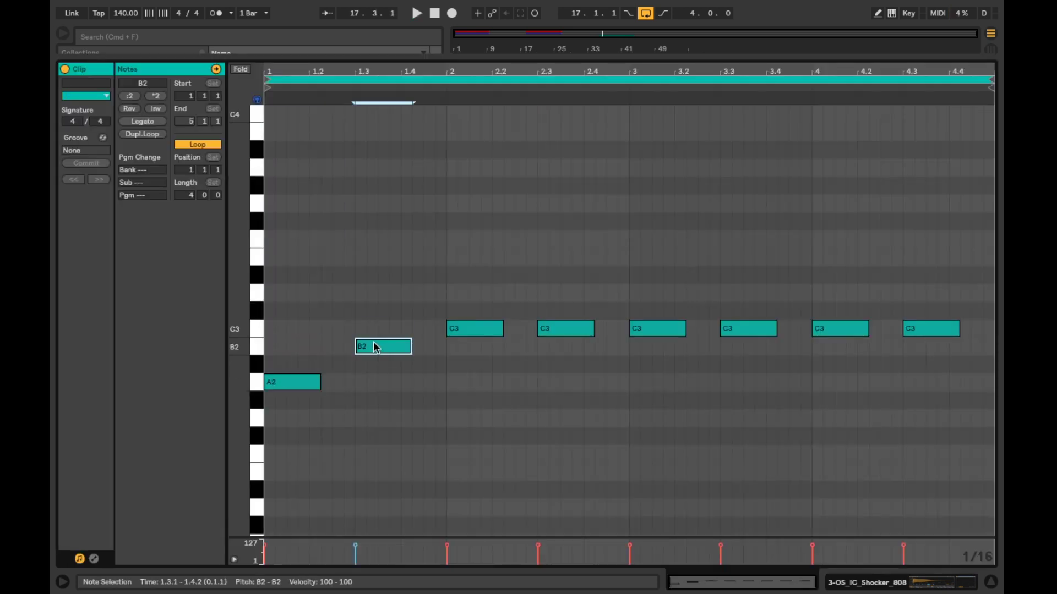
{"action": "left_click_drag", "start_coordinate": [552, 331], "coordinate": [552, 302]}
{"action": "left_click", "coordinate": [644, 328]}
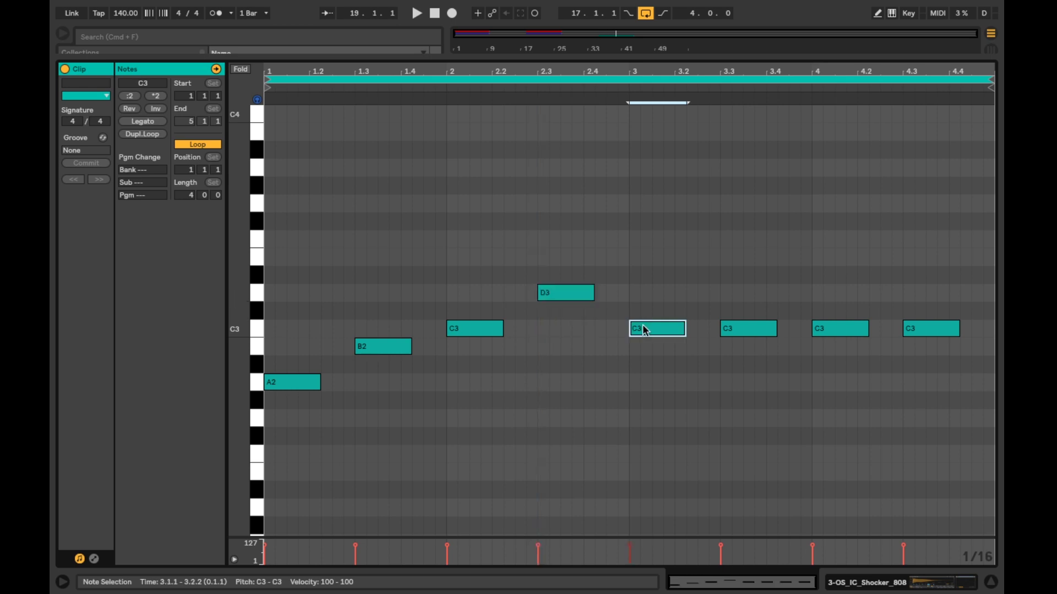
{"action": "left_click_drag", "start_coordinate": [644, 328], "coordinate": [651, 266]}
{"action": "left_click_drag", "start_coordinate": [744, 326], "coordinate": [746, 235]}
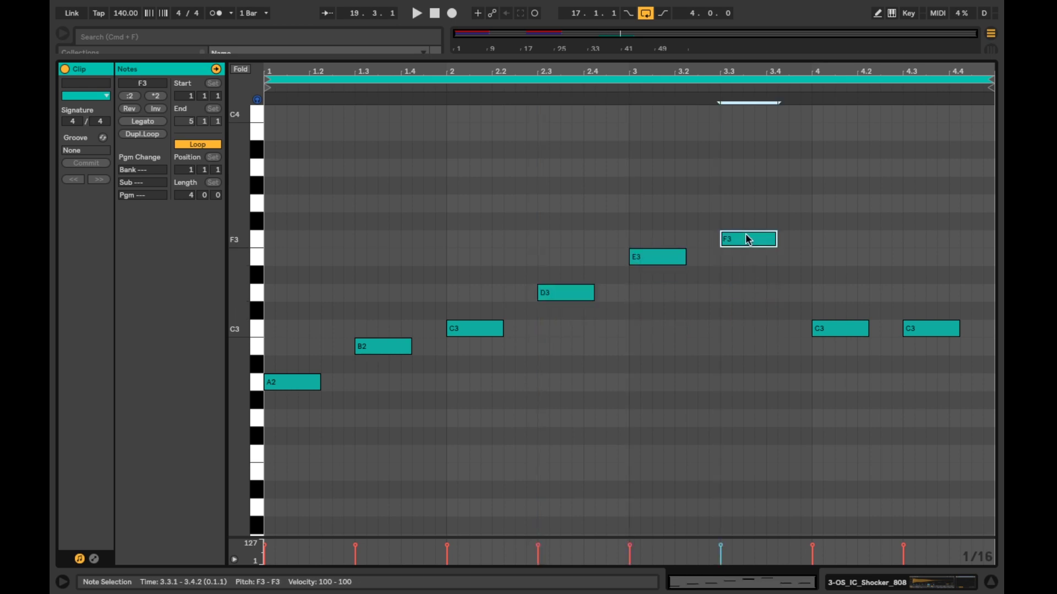
{"action": "left_click_drag", "start_coordinate": [839, 324], "coordinate": [841, 201]}
{"action": "left_click_drag", "start_coordinate": [911, 328], "coordinate": [918, 173]}
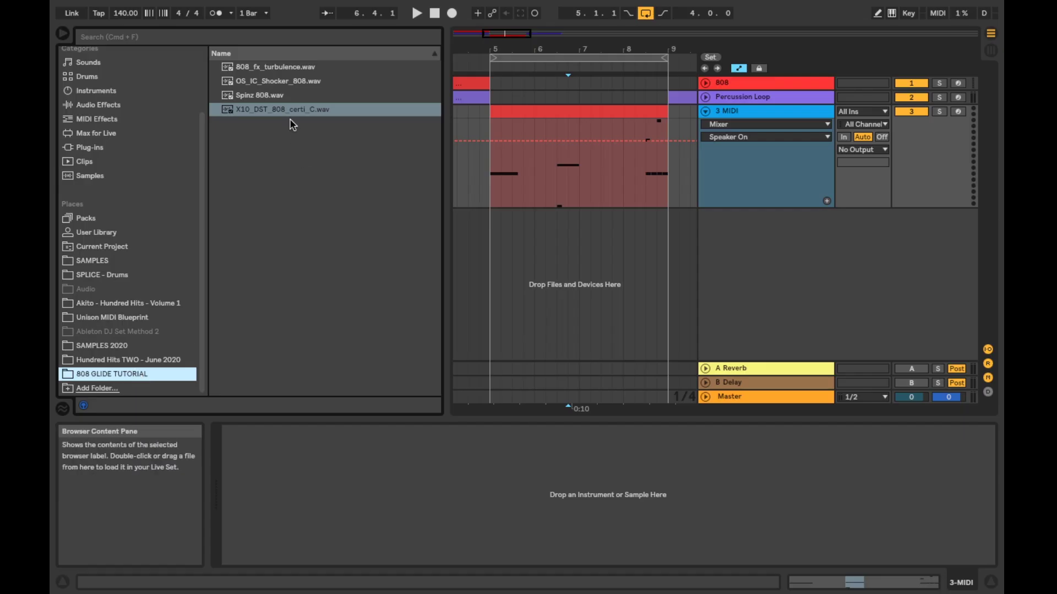
Step: Load X10_DST_808_certi_C.wav into a 1-voice Simpler on track 3 and show its Controls
{"action": "double_click", "coordinate": [282, 109]}
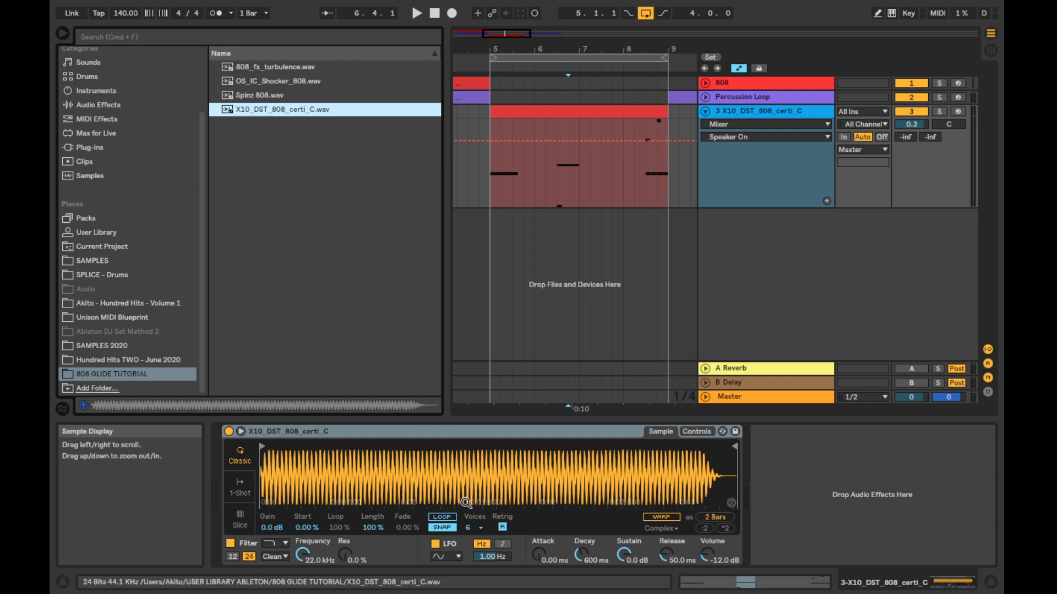
{"action": "left_click", "coordinate": [473, 528]}
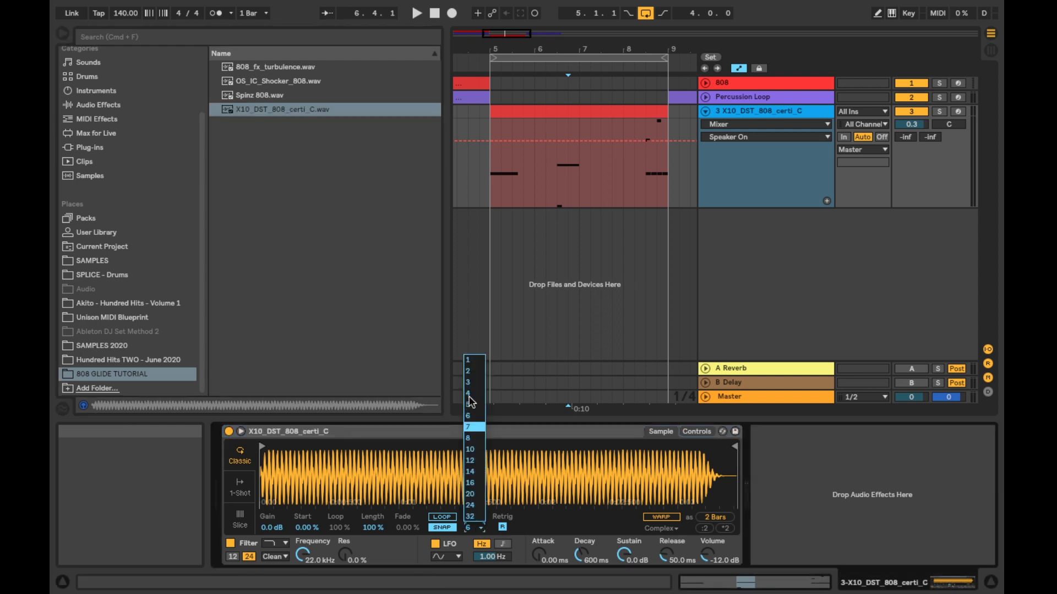
{"action": "left_click", "coordinate": [470, 362]}
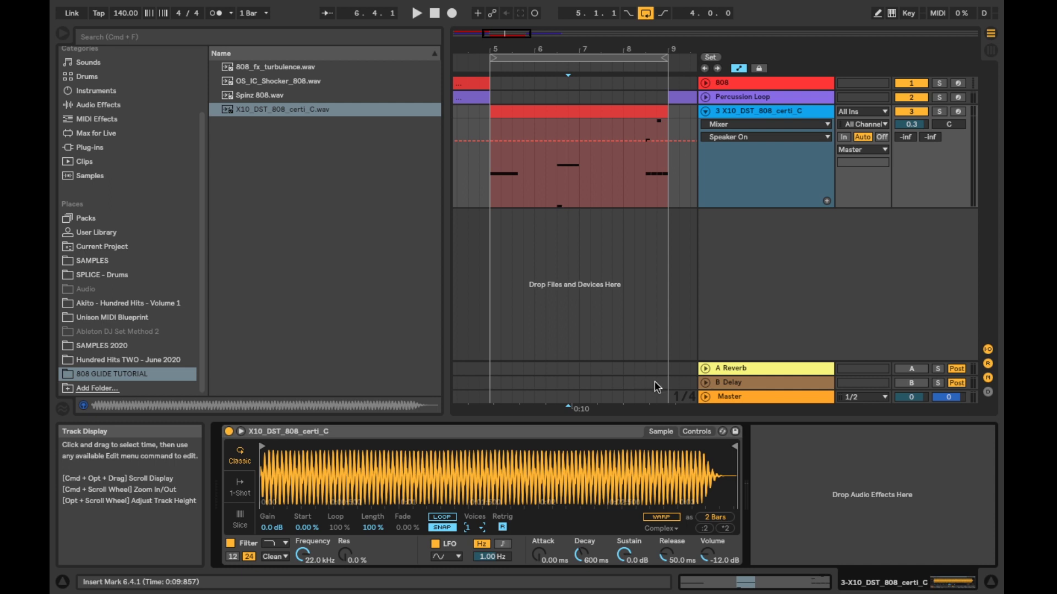
{"action": "left_click", "coordinate": [696, 431]}
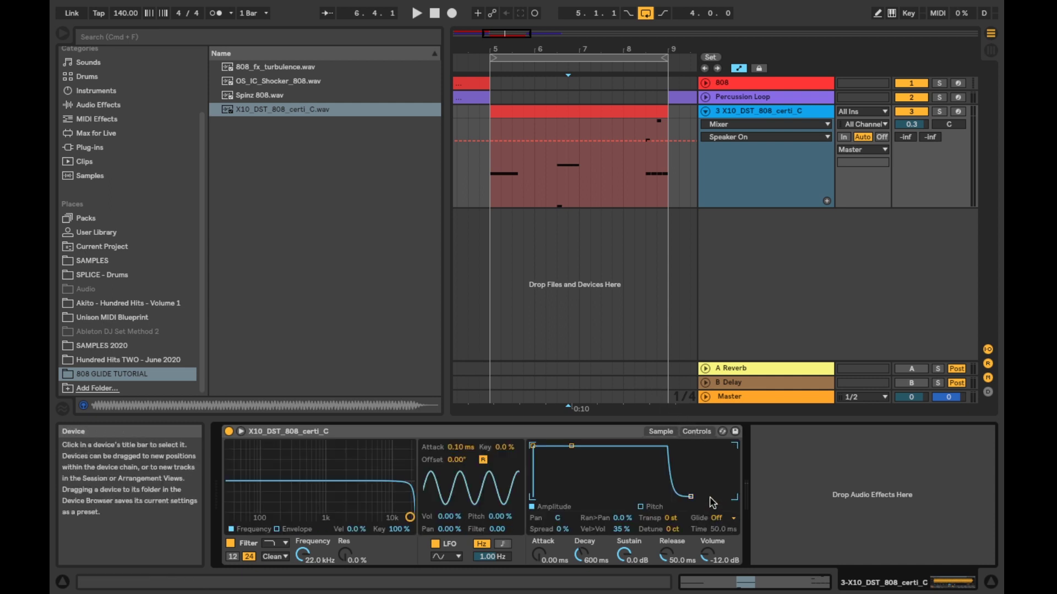
Step: Switch the X10 Simpler's glide mode to Glide with a 64.9 ms glide time
{"action": "left_click", "coordinate": [725, 519]}
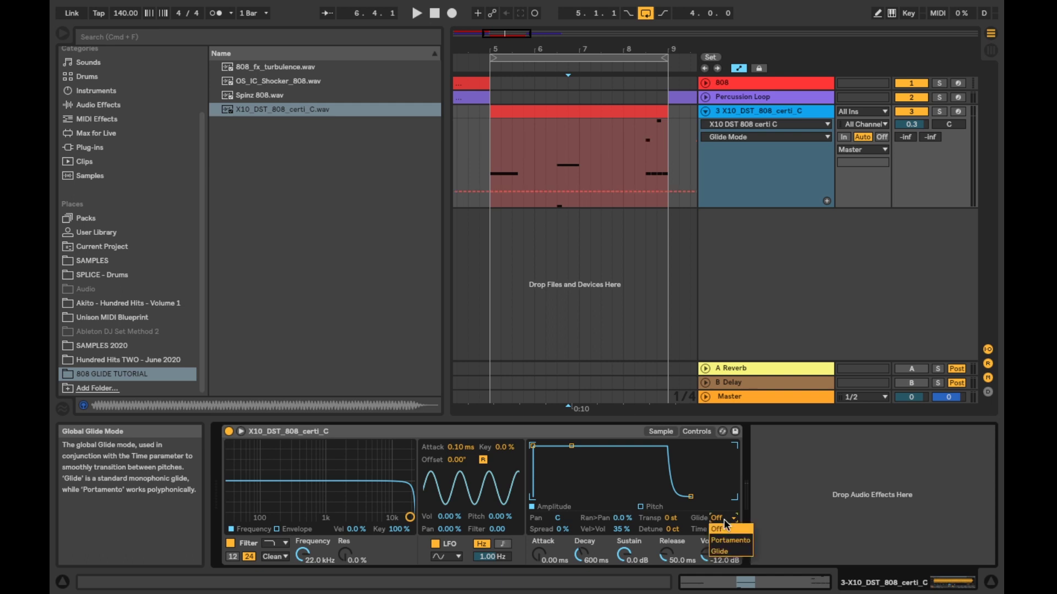
{"action": "left_click", "coordinate": [724, 551]}
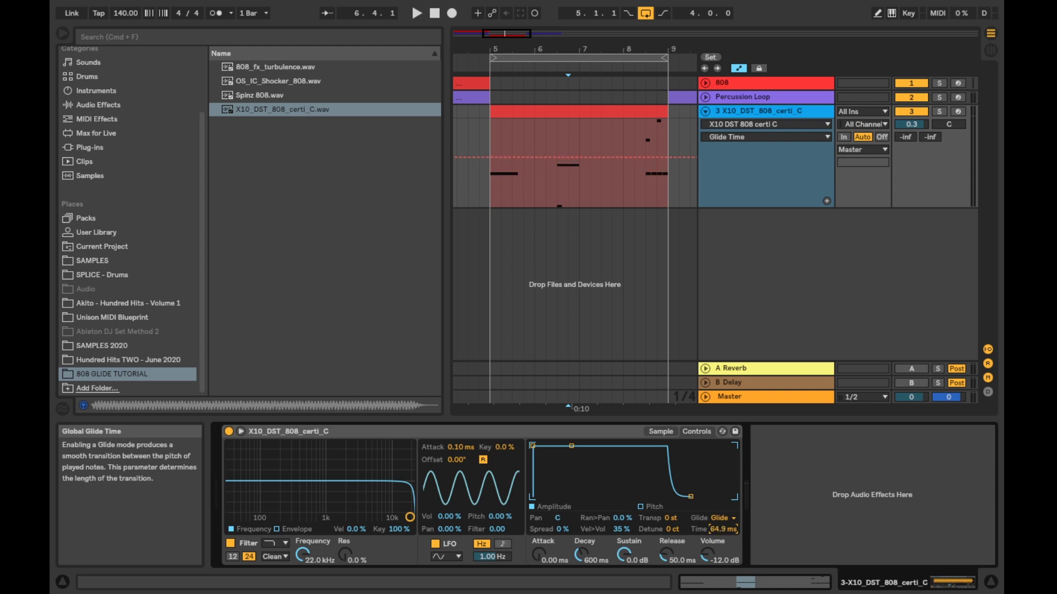
{"action": "left_click", "coordinate": [98, 105]}
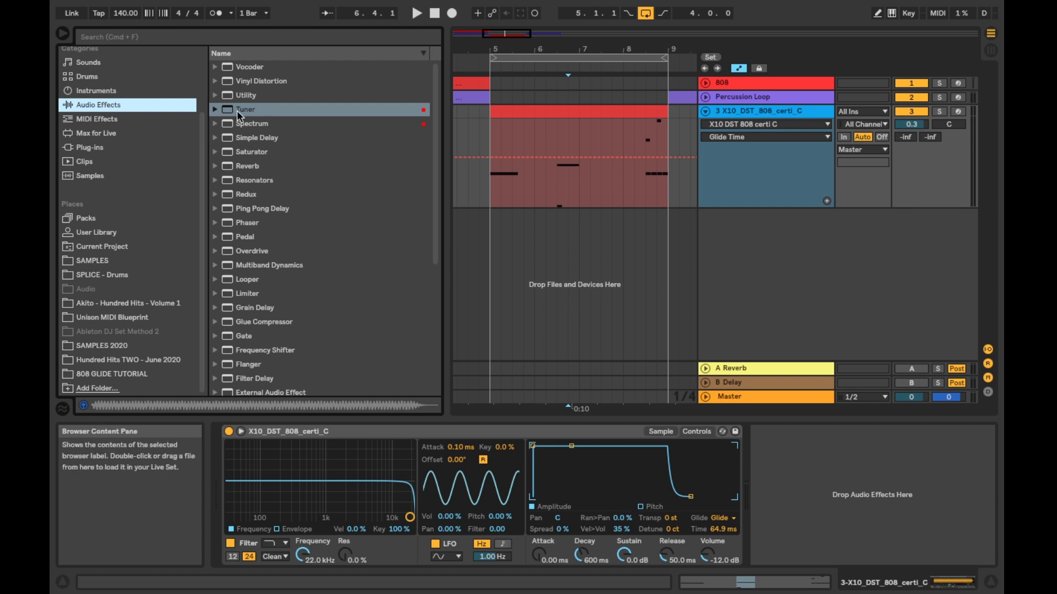
Step: Add a Tuner after the X10 808 Simpler, then zoom in and enlarge track 3 to see its notes
{"action": "double_click", "coordinate": [230, 113]}
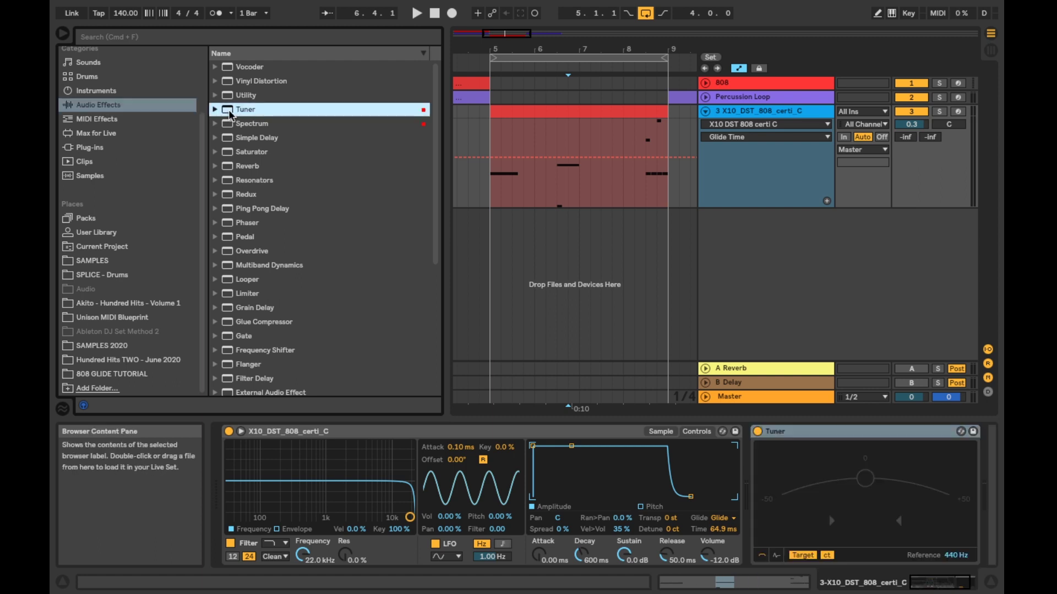
{"action": "key", "text": "ctrl+alt+b"}
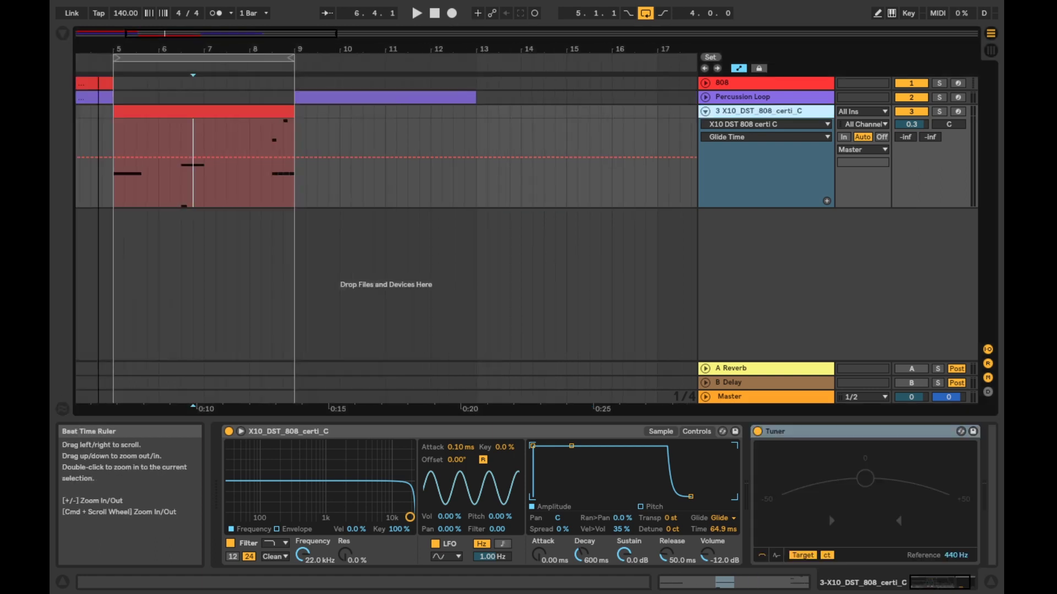
{"action": "left_click_drag", "start_coordinate": [364, 408], "coordinate": [364, 440]}
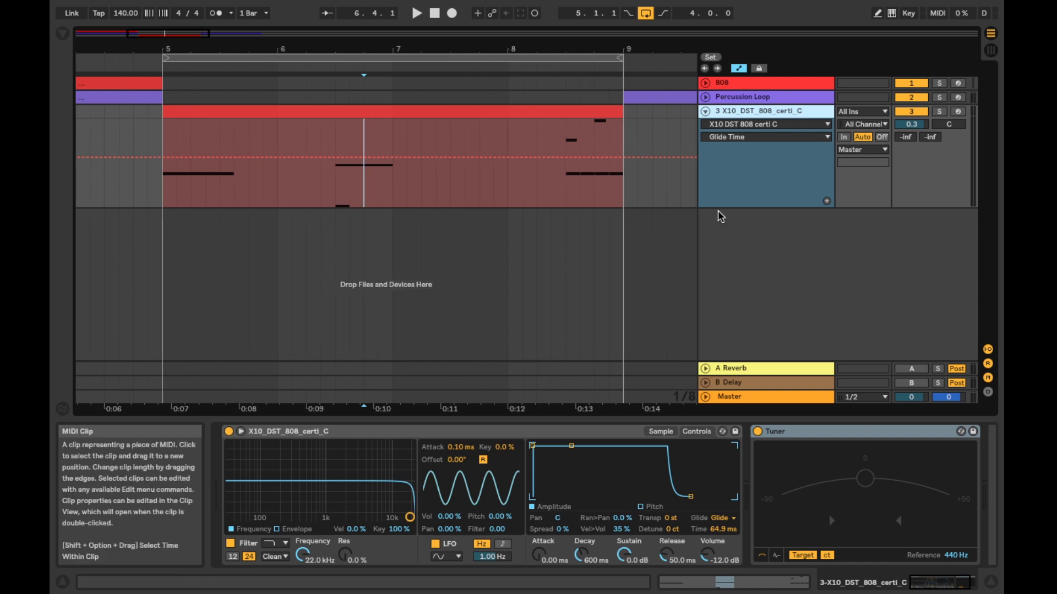
{"action": "left_click_drag", "start_coordinate": [726, 207], "coordinate": [725, 307]}
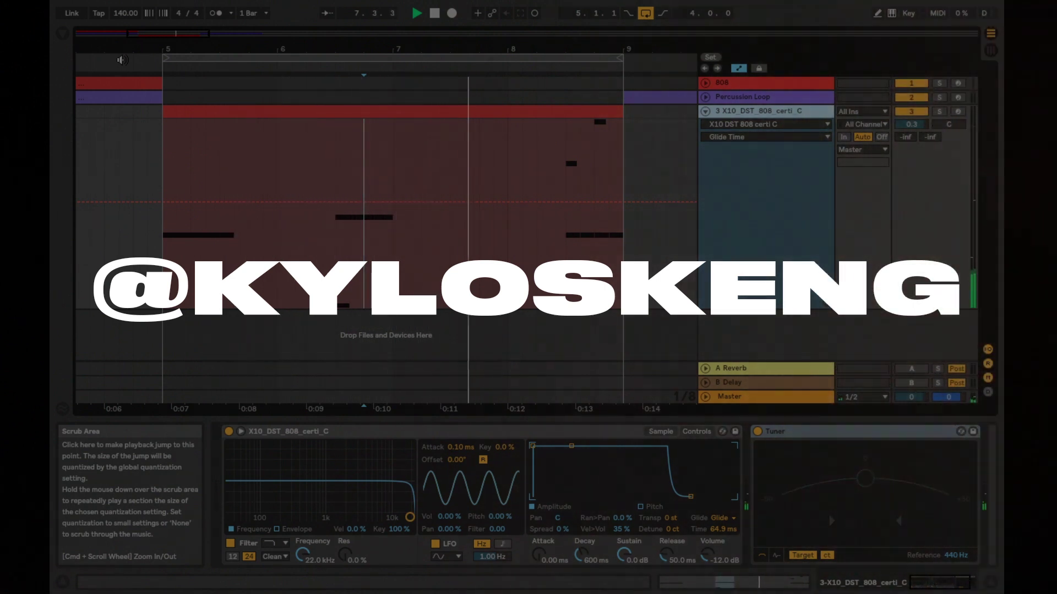
{"action": "key", "text": "space"}
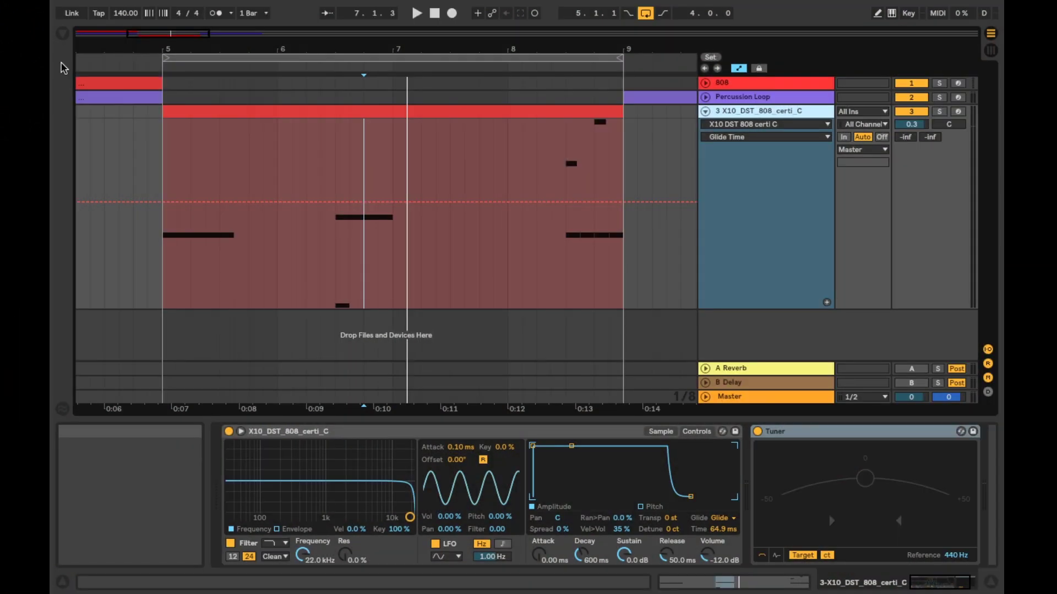
Step: Turn grid snapping off and nudge the A3 and E4 notes slightly later
{"action": "double_click", "coordinate": [495, 114]}
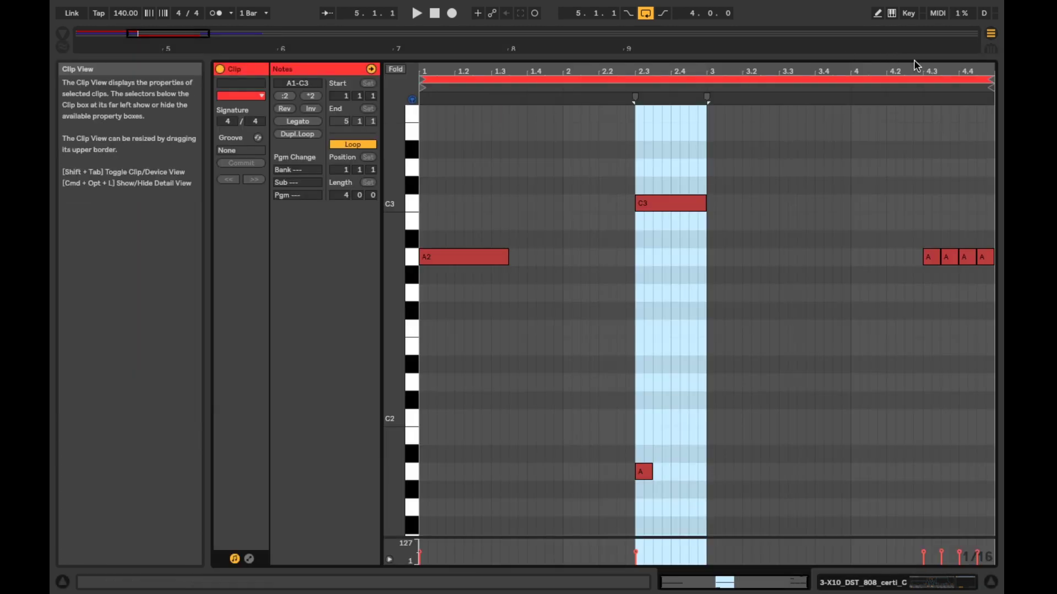
{"action": "left_click_drag", "start_coordinate": [944, 66], "coordinate": [944, 99]}
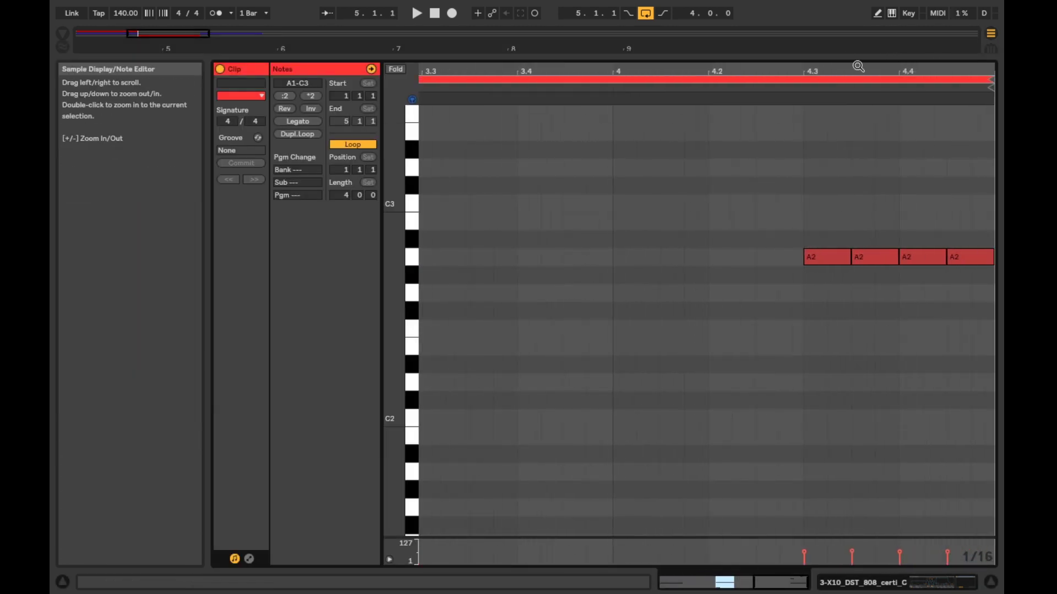
{"action": "scroll", "coordinate": [911, 125], "scroll_direction": "up", "scroll_amount": 5}
{"action": "left_click_drag", "start_coordinate": [912, 71], "coordinate": [826, 184]}
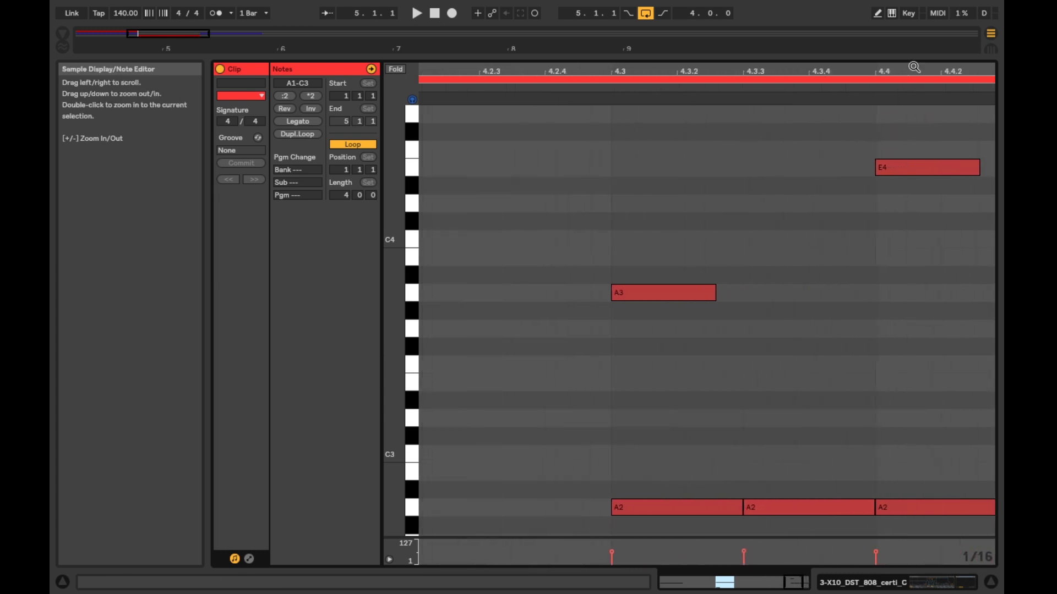
{"action": "right_click", "coordinate": [792, 247]}
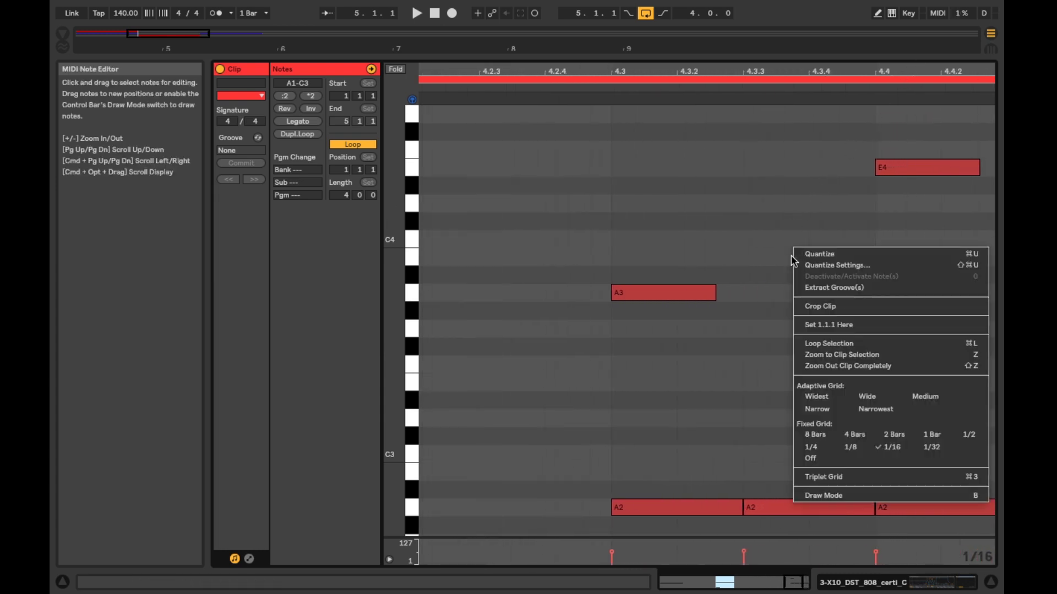
{"action": "left_click", "coordinate": [810, 460]}
{"action": "left_click_drag", "start_coordinate": [661, 396], "coordinate": [917, 130]}
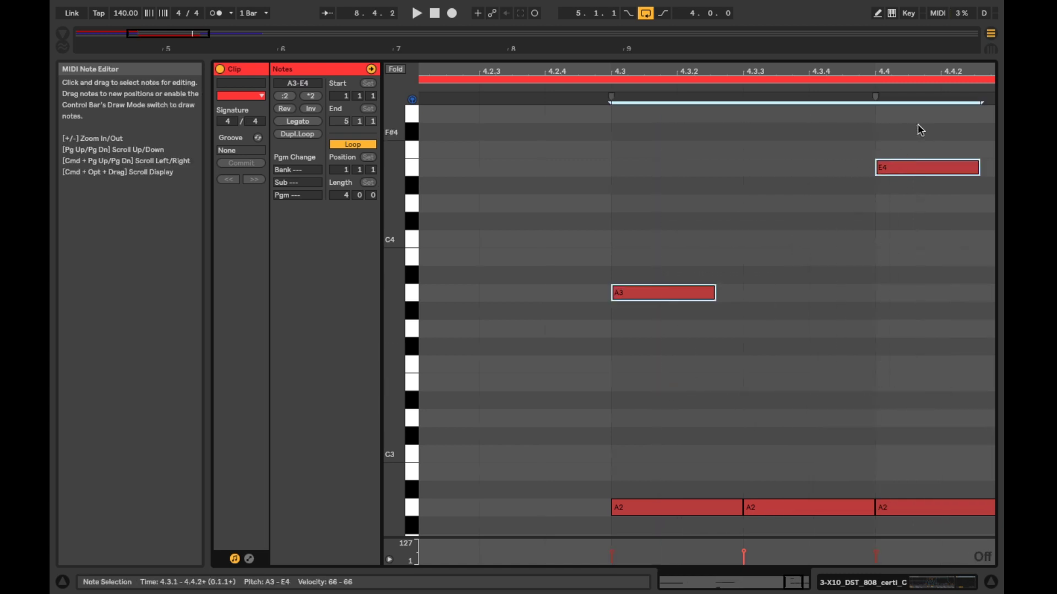
{"action": "left_click_drag", "start_coordinate": [627, 302], "coordinate": [630, 303]}
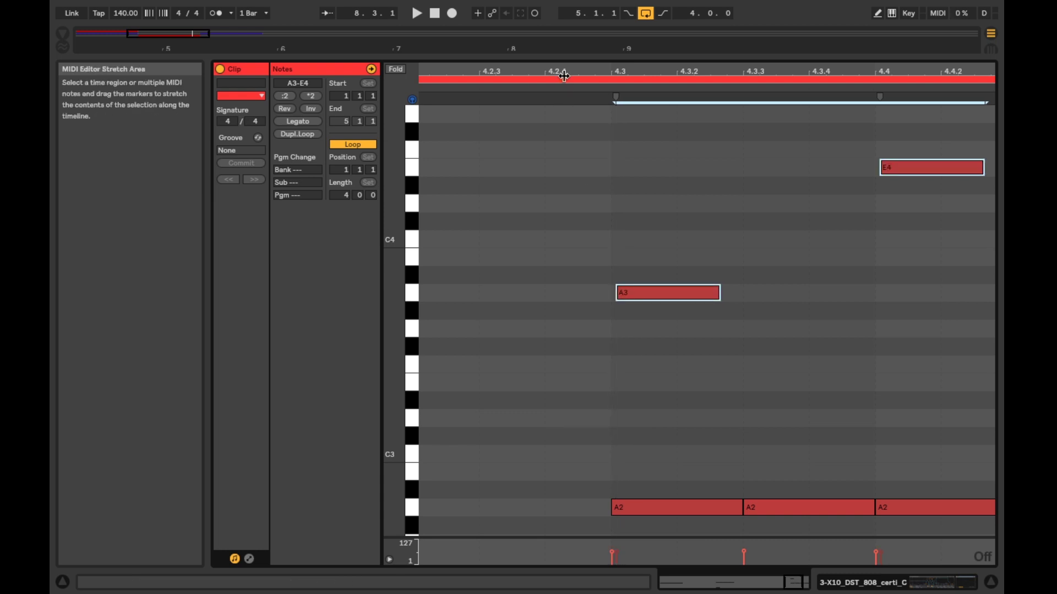
Step: Nudge the C3 note near beat 2.3 slightly later and set the fixed grid to 2 bars
{"action": "left_click_drag", "start_coordinate": [563, 72], "coordinate": [913, 55]}
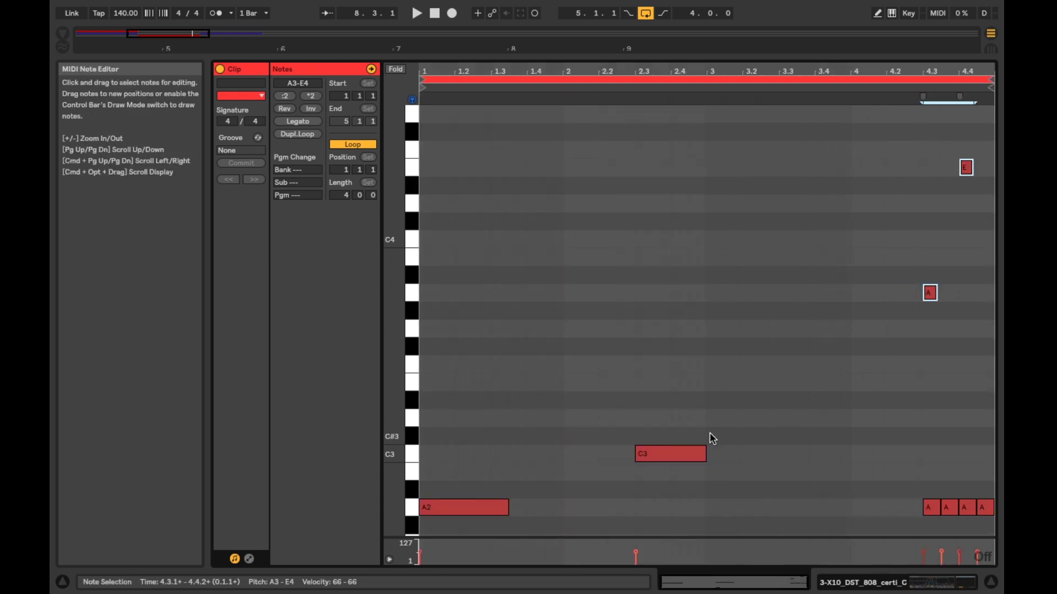
{"action": "scroll", "coordinate": [713, 439], "scroll_direction": "down", "scroll_amount": 8}
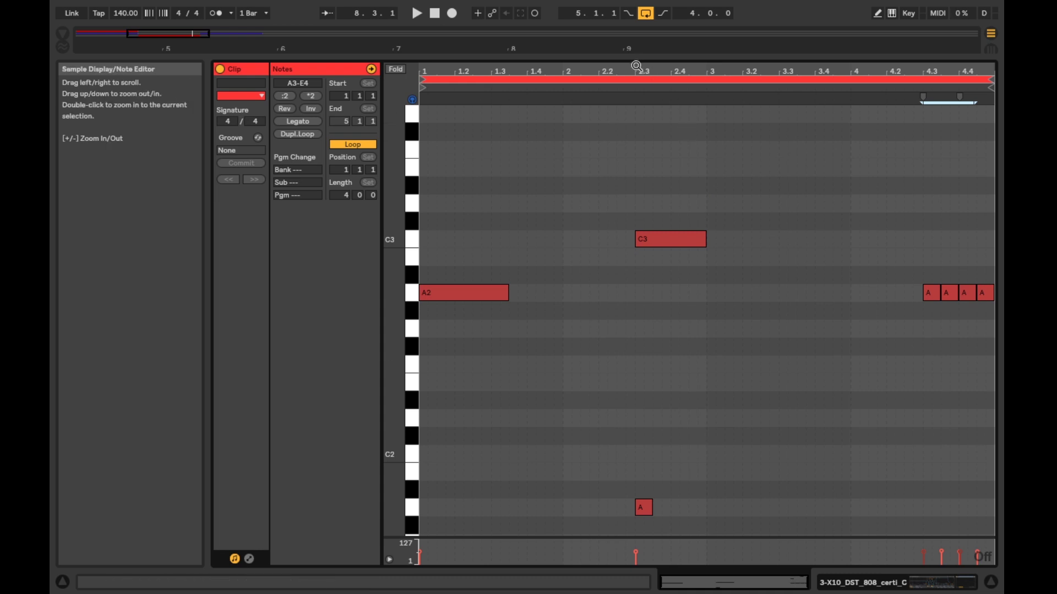
{"action": "left_click_drag", "start_coordinate": [634, 69], "coordinate": [630, 124]}
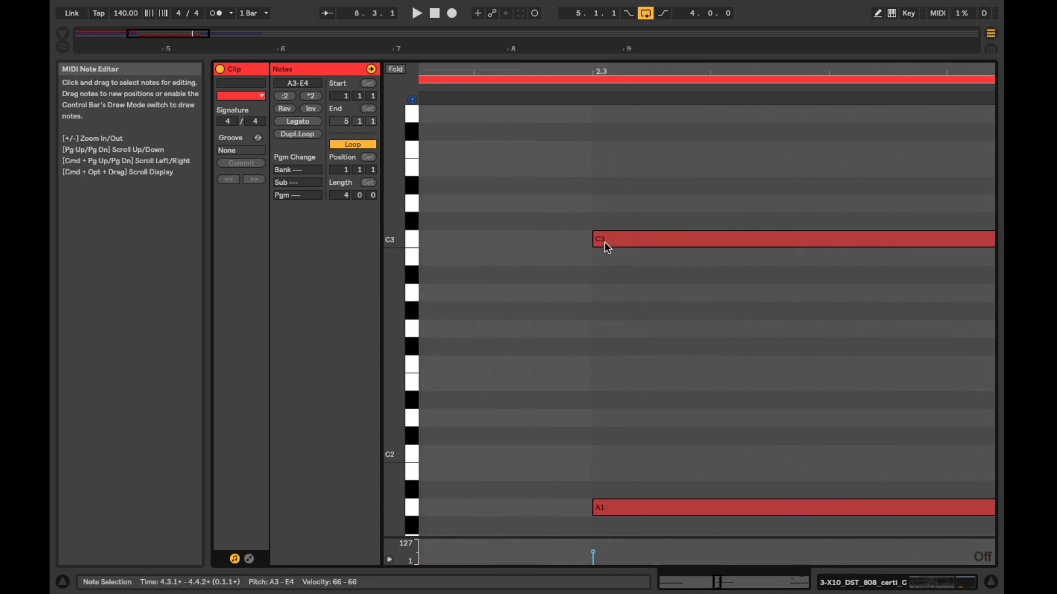
{"action": "left_click_drag", "start_coordinate": [604, 245], "coordinate": [617, 248]}
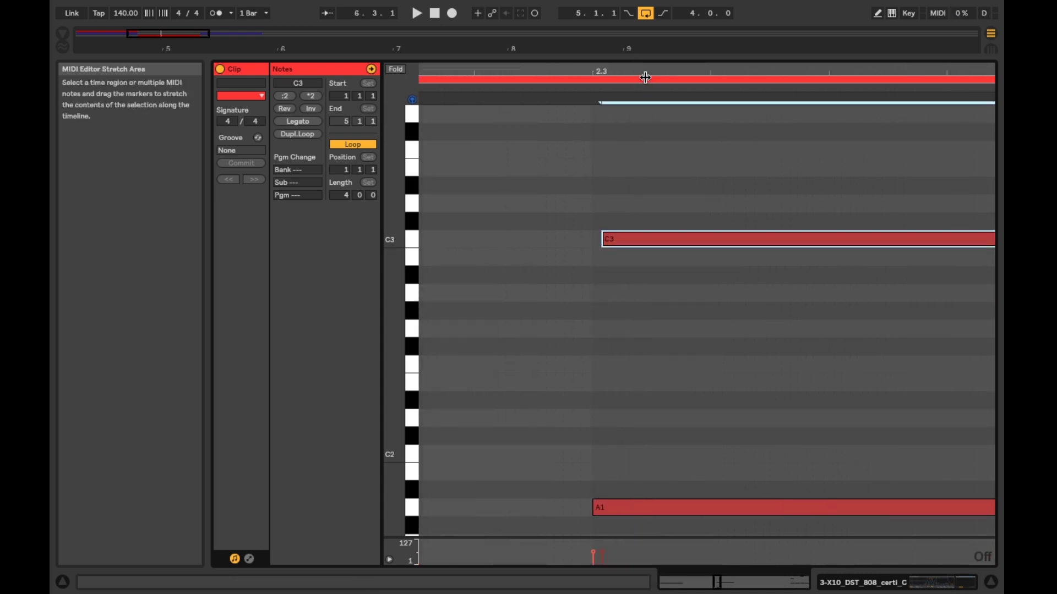
{"action": "left_click_drag", "start_coordinate": [635, 71], "coordinate": [635, 27]}
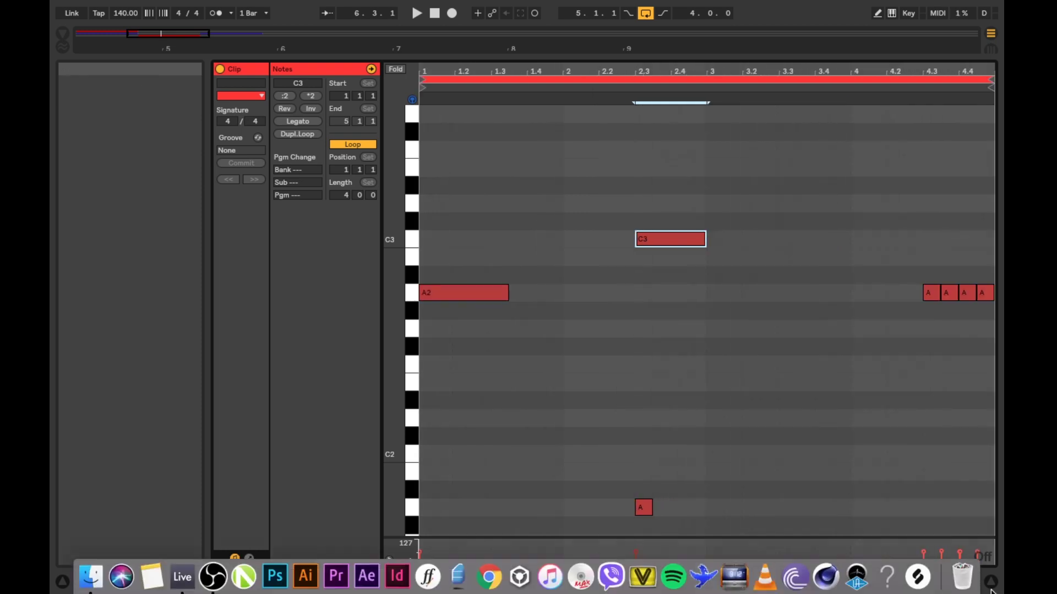
{"action": "left_click", "coordinate": [893, 422], "text": "ctrl"}
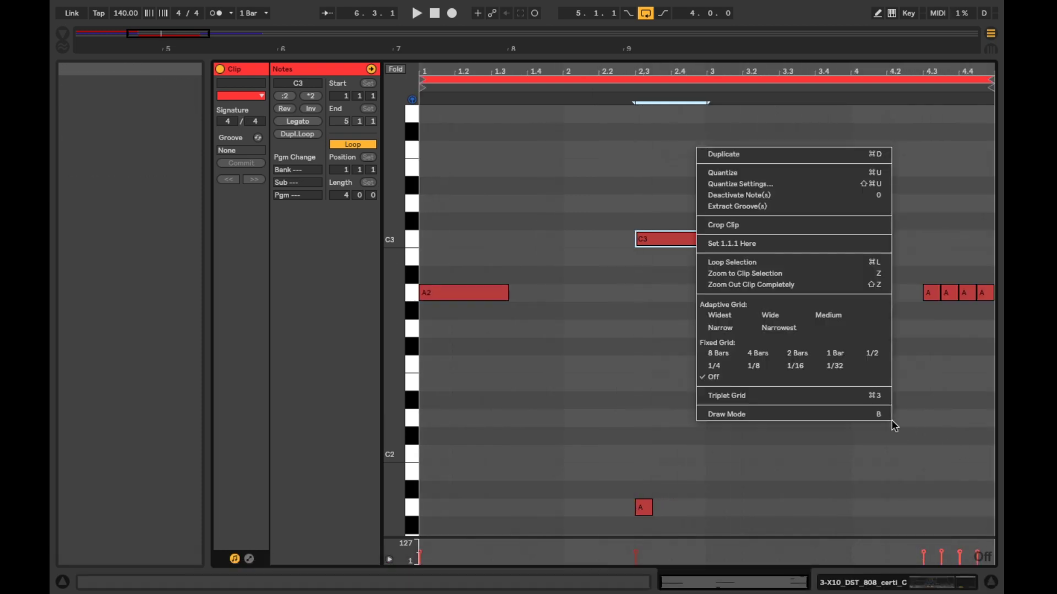
{"action": "left_click", "coordinate": [795, 356]}
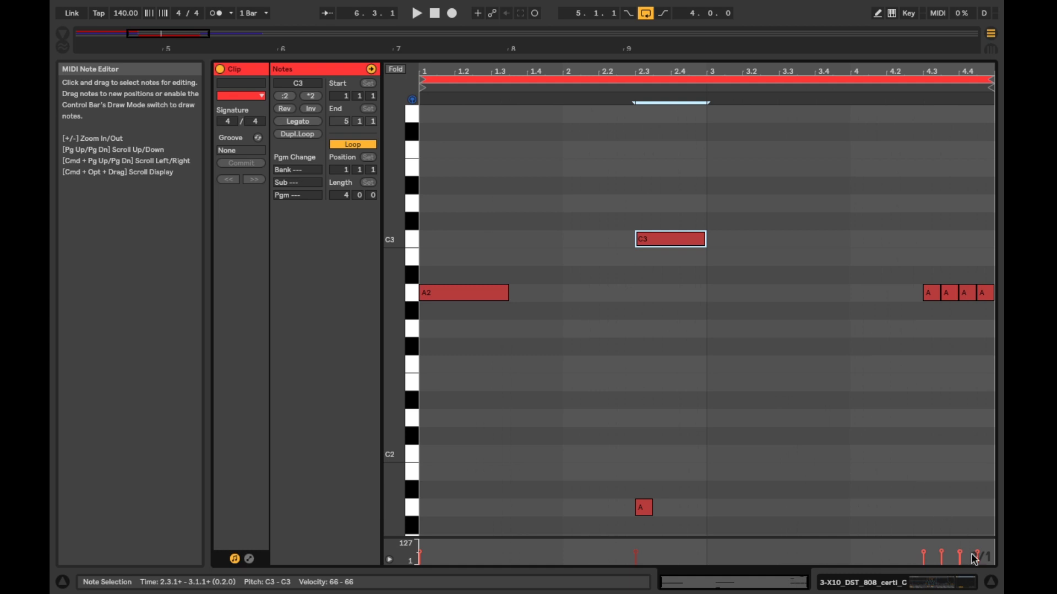
{"action": "left_click", "coordinate": [991, 582]}
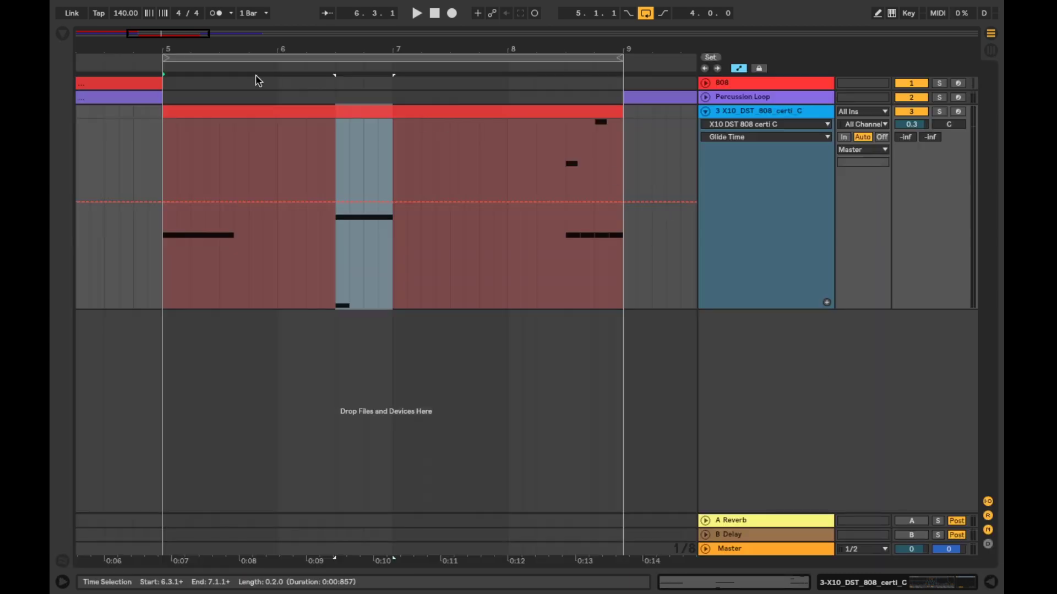
Step: Play the 808 clip to hear the glides, then show and select the X10 Simpler device
{"action": "left_click", "coordinate": [128, 63]}
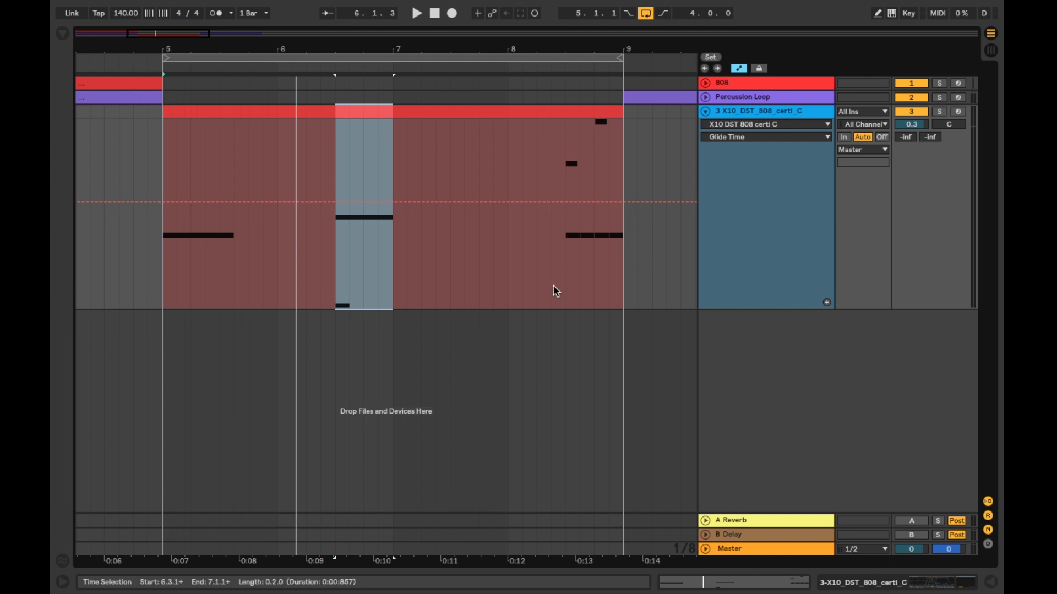
{"action": "left_click", "coordinate": [930, 587]}
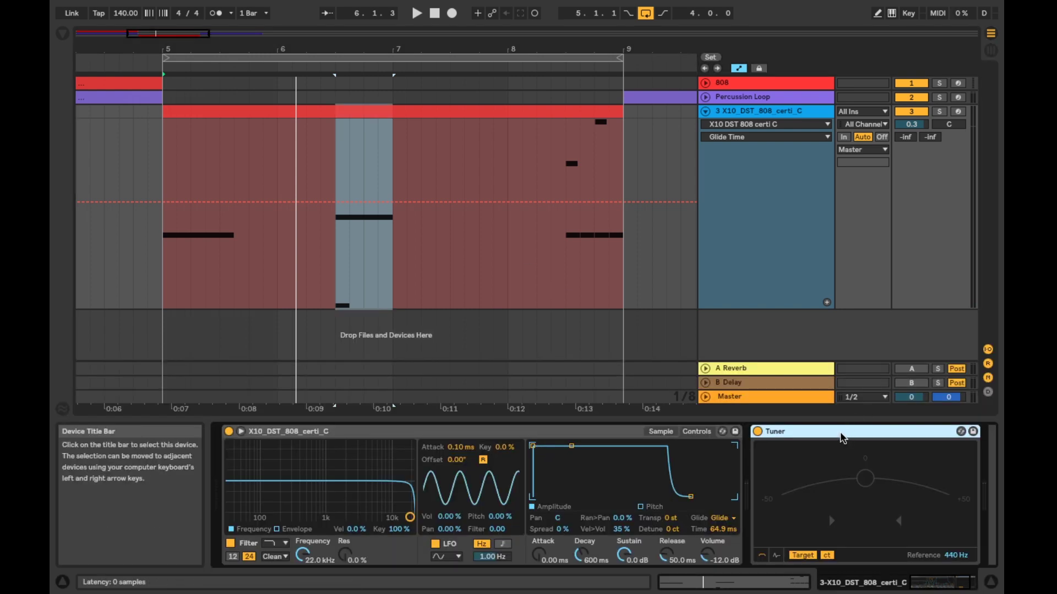
{"action": "left_click", "coordinate": [400, 437]}
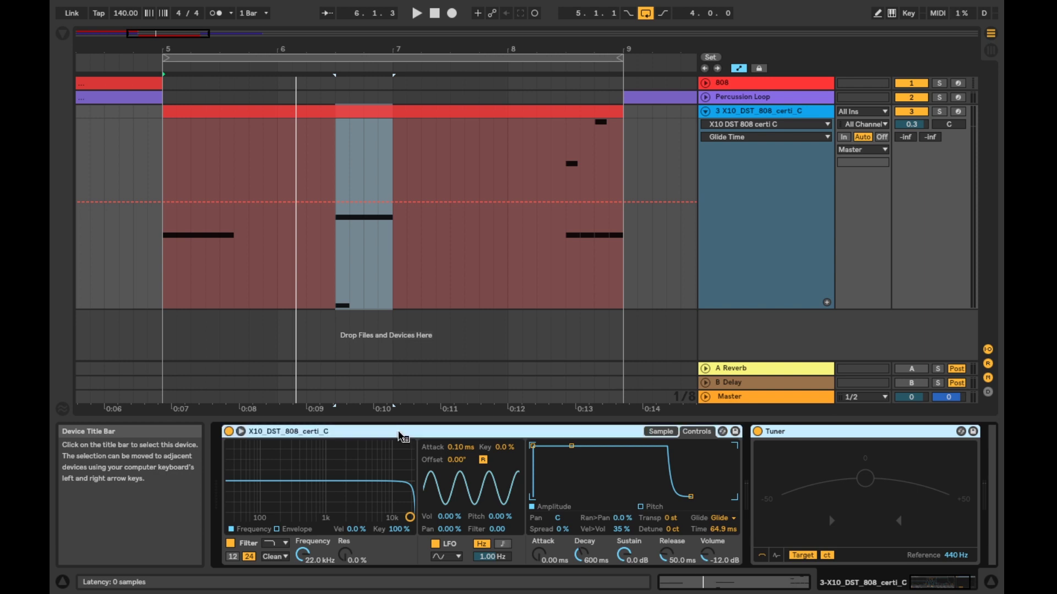
Step: Group the X10 808 Simpler into an Instrument Rack and show the rack's eight macro knobs
{"action": "right_click", "coordinate": [400, 436]}
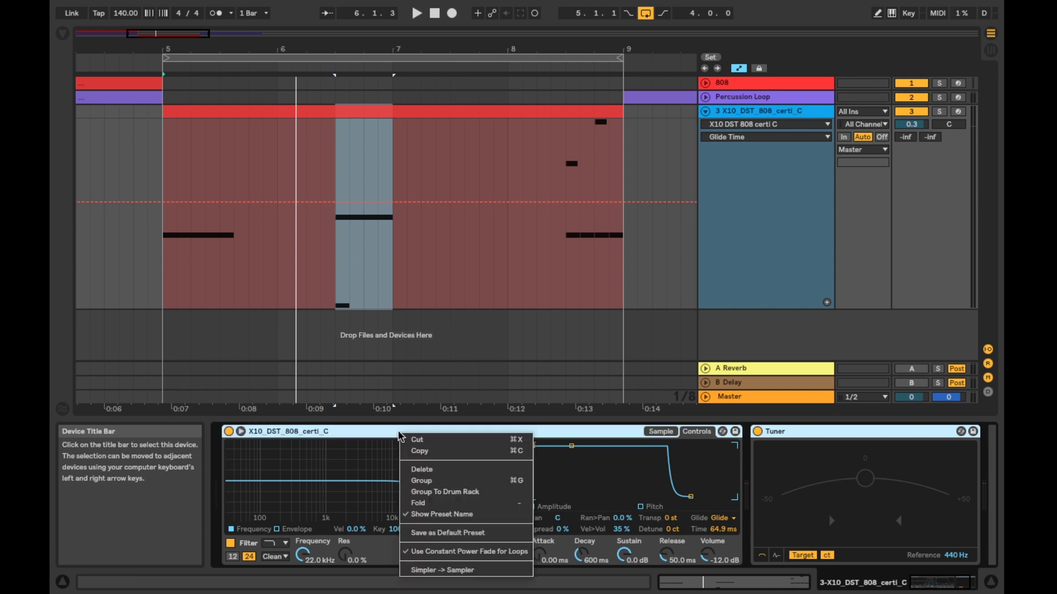
{"action": "left_click", "coordinate": [428, 481]}
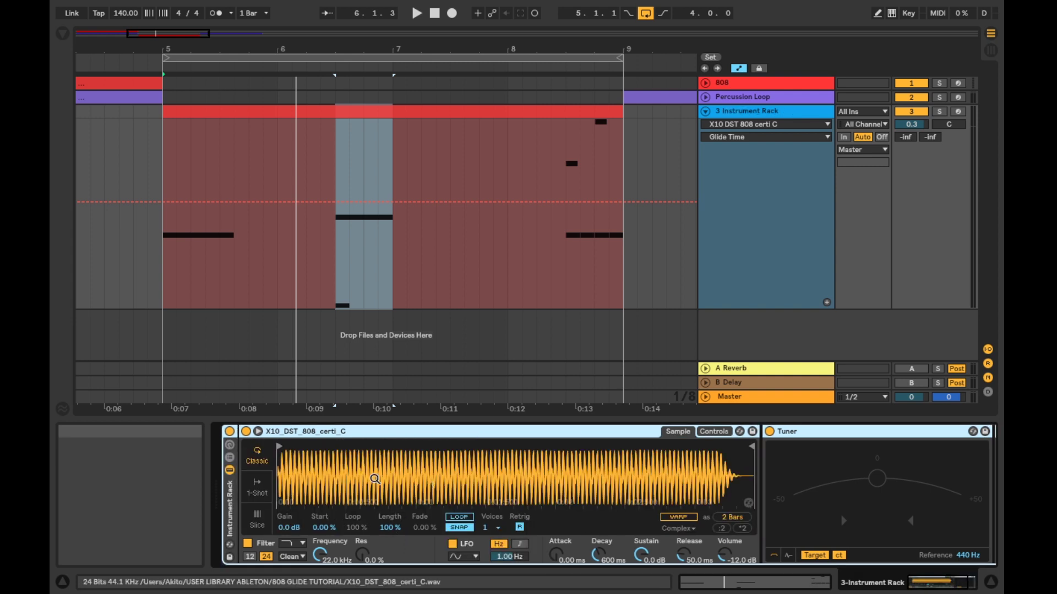
{"action": "left_click", "coordinate": [230, 445]}
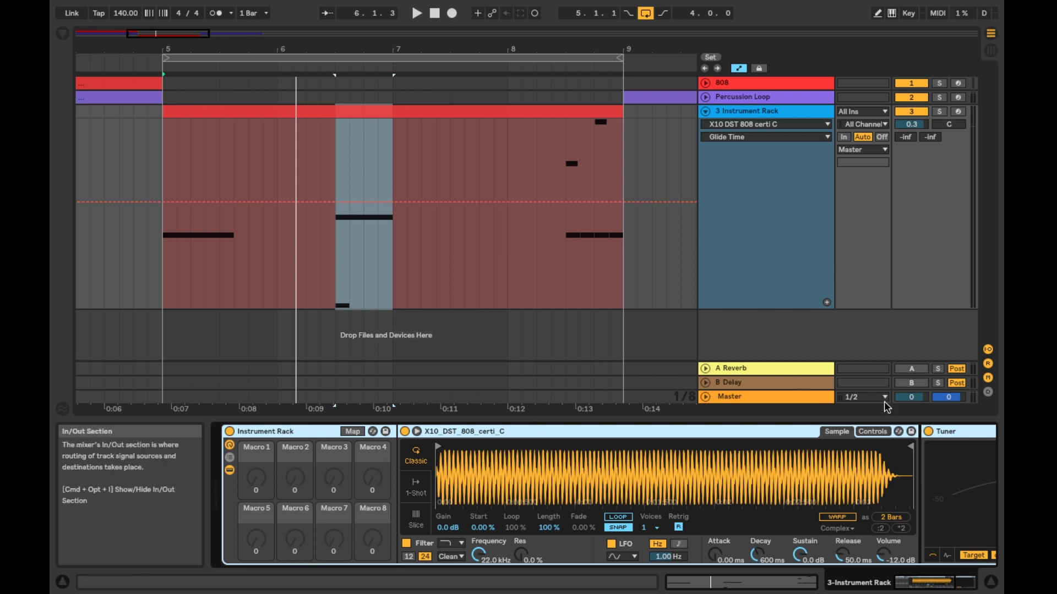
Step: Map Simpler's filter frequency to Macro 1 and set the filter circuit to MS2
{"action": "left_click", "coordinate": [873, 432]}
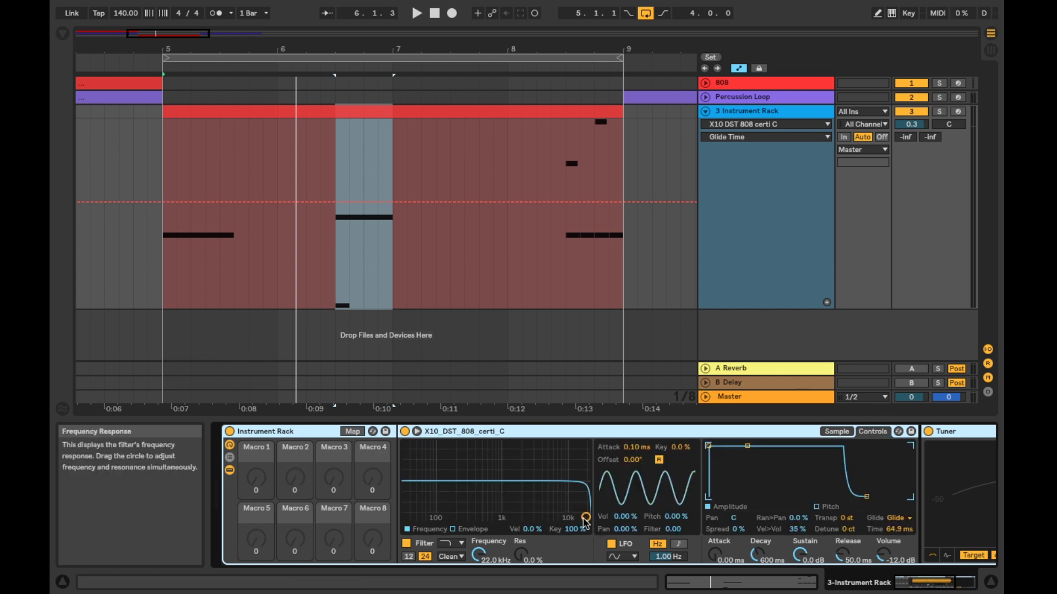
{"action": "right_click", "coordinate": [479, 556]}
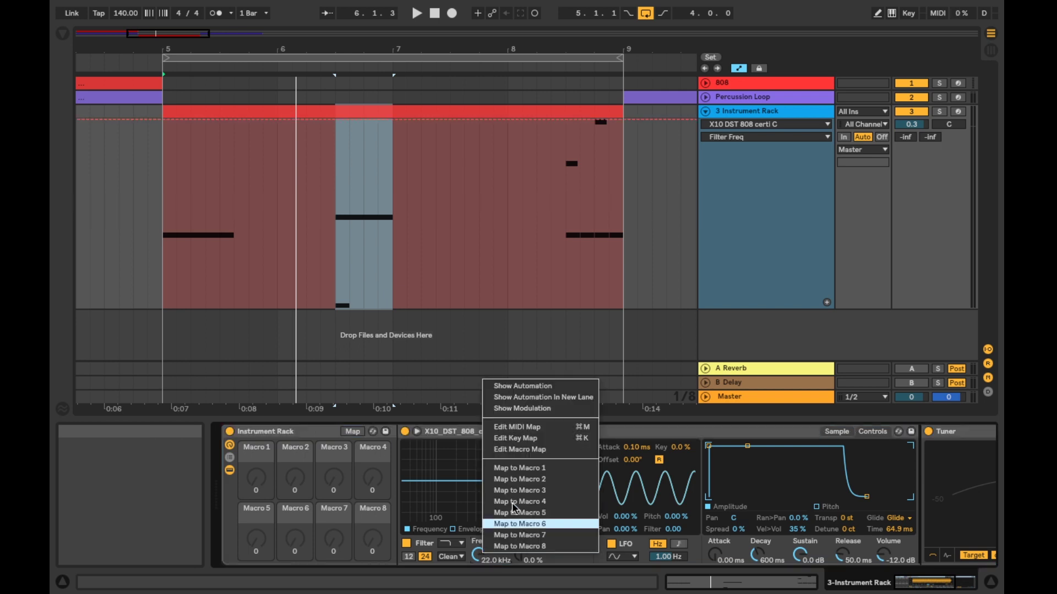
{"action": "left_click", "coordinate": [540, 469]}
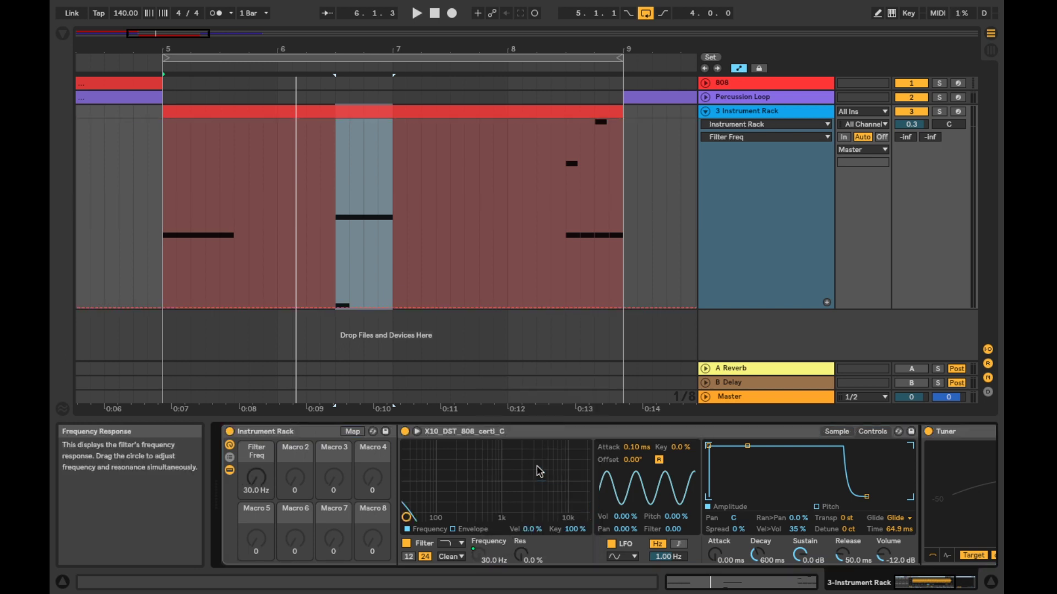
{"action": "left_click", "coordinate": [452, 557]}
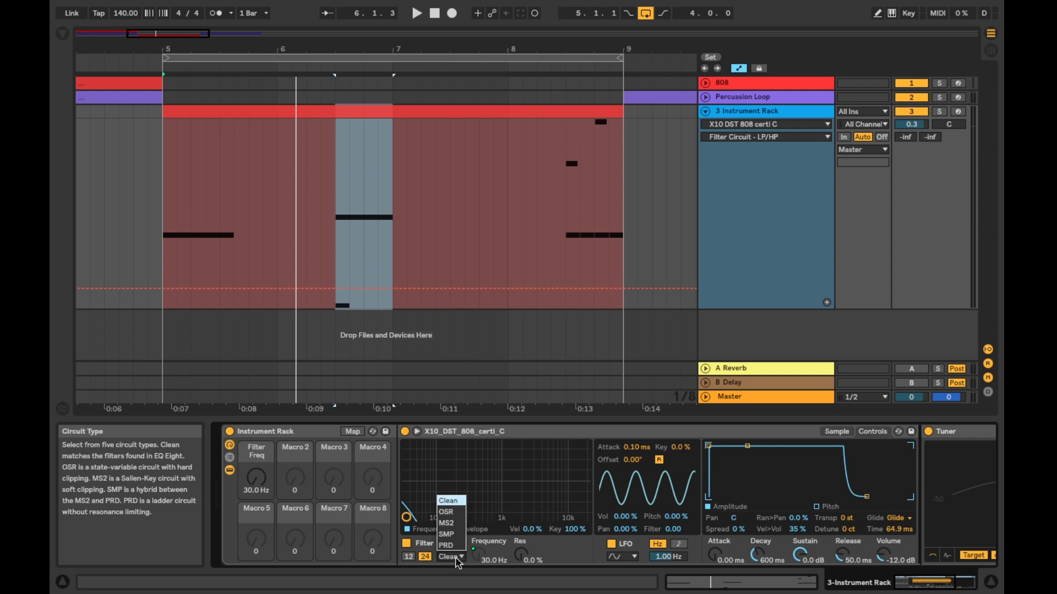
{"action": "left_click", "coordinate": [457, 530]}
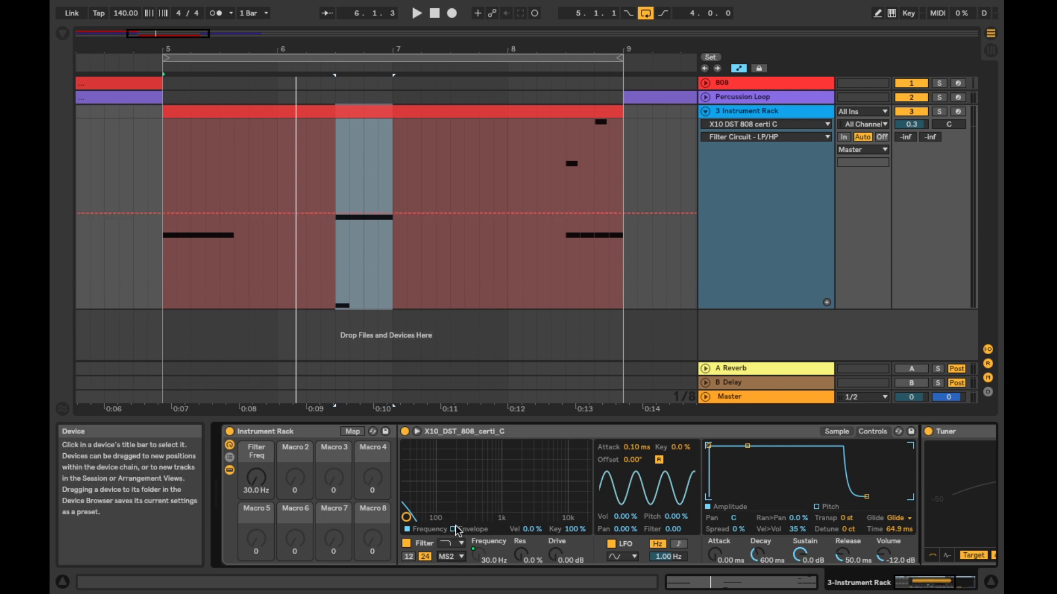
Step: Map filter drive to Macro 2 and raise it to about 2.27 dB
{"action": "right_click", "coordinate": [557, 559]}
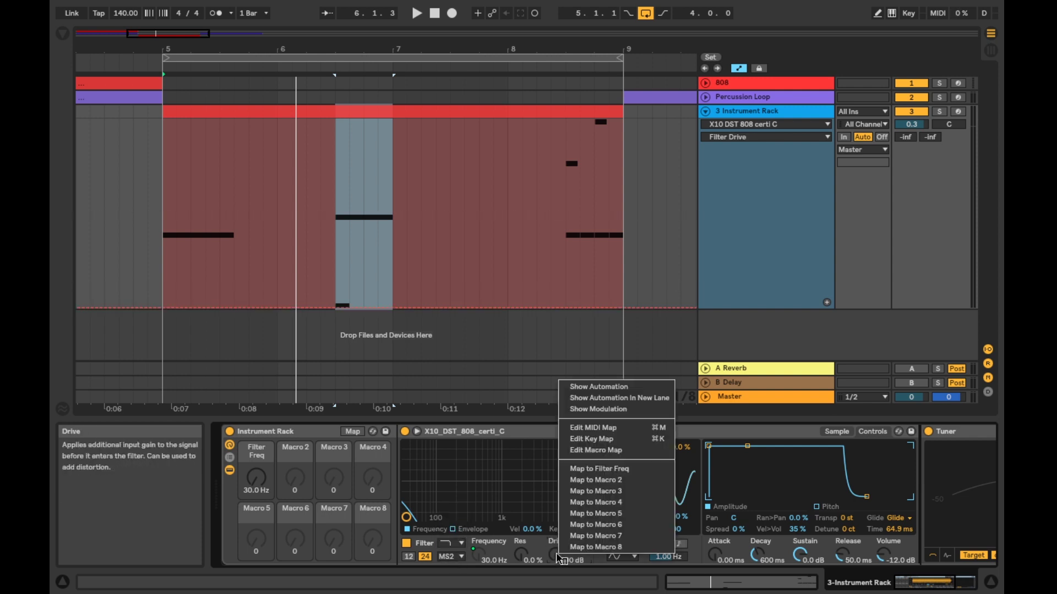
{"action": "left_click", "coordinate": [599, 481]}
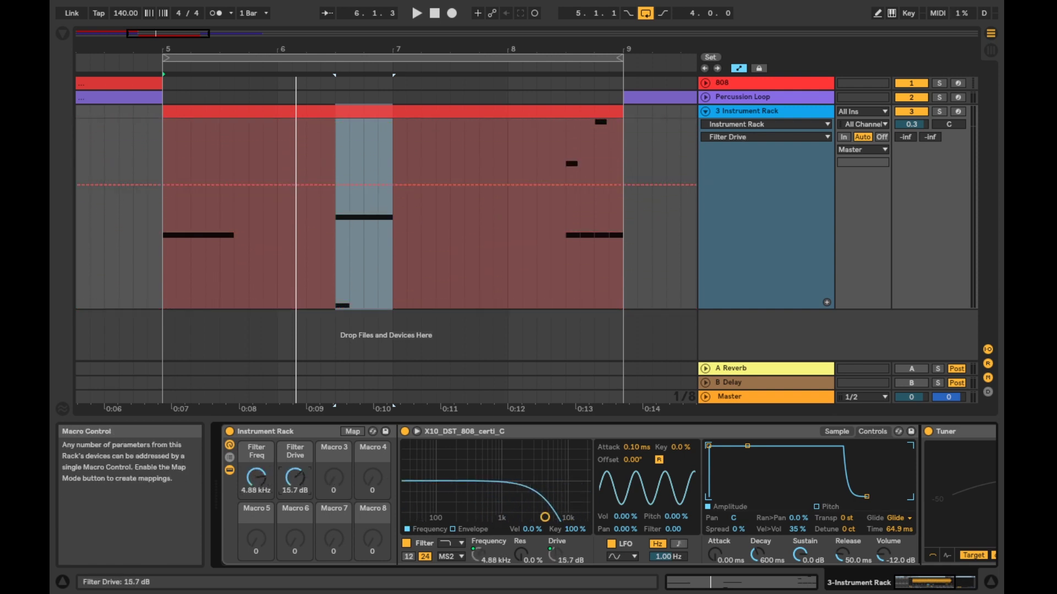
{"action": "left_click_drag", "start_coordinate": [295, 478], "coordinate": [295, 468]}
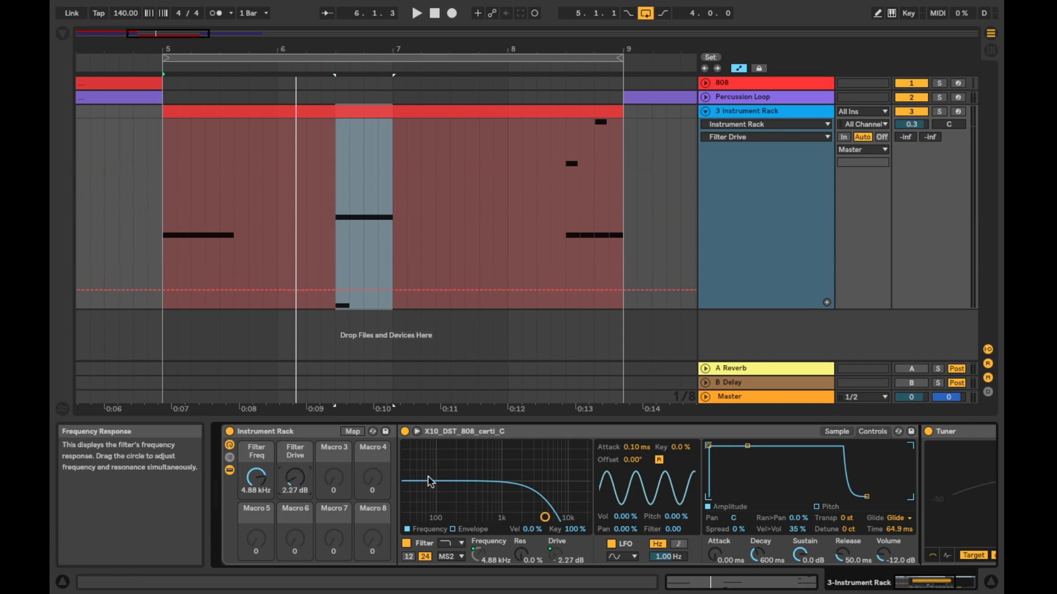
Step: Map envelope attack, envelope release and glide time to Macros 3, 4 and 5
{"action": "right_click", "coordinate": [717, 554]}
{"action": "left_click", "coordinate": [765, 489]}
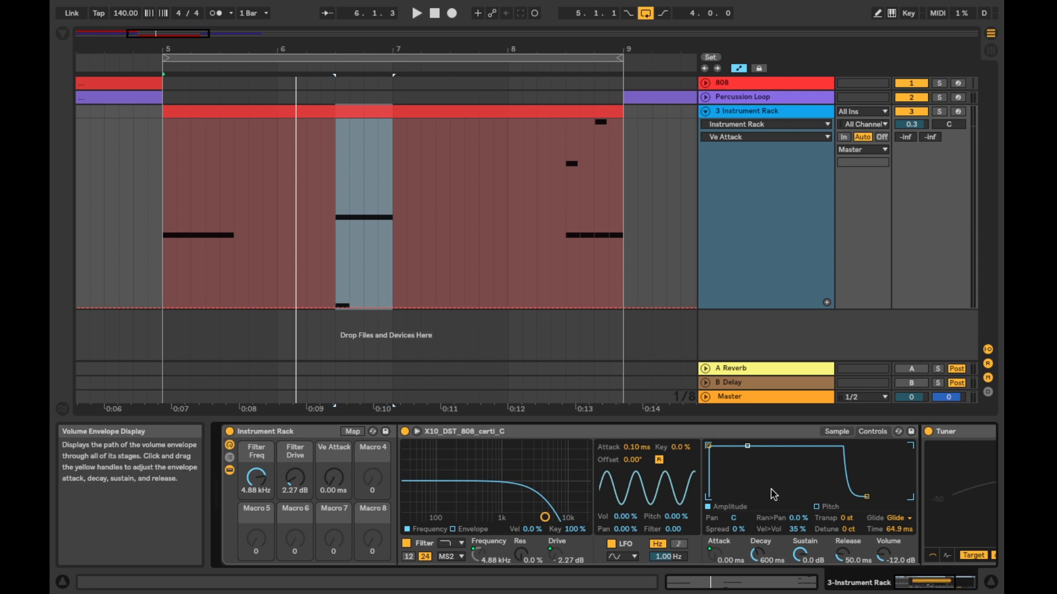
{"action": "right_click", "coordinate": [840, 553]}
{"action": "left_click", "coordinate": [888, 489]}
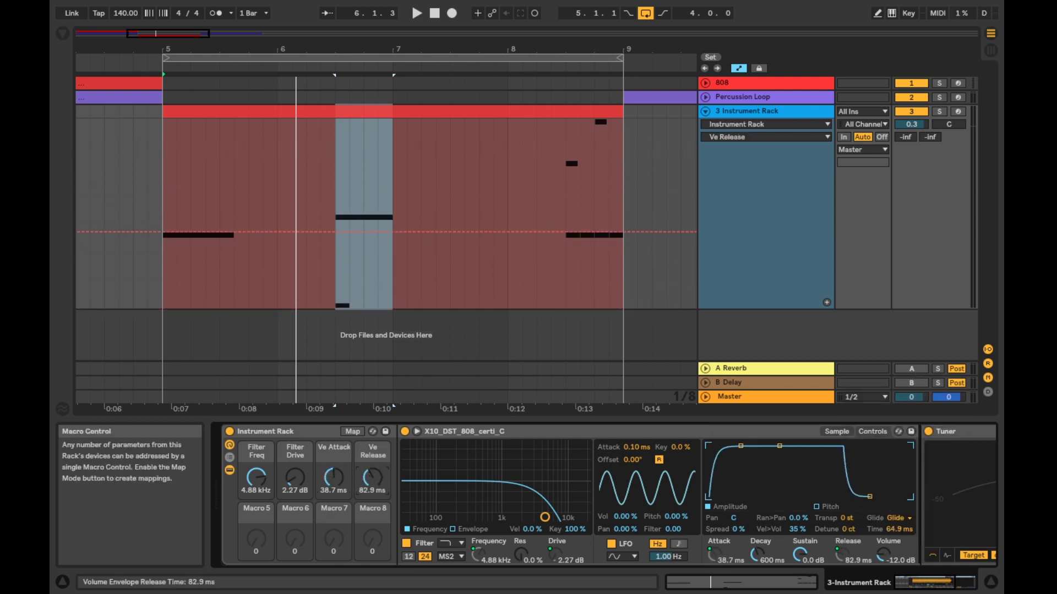
{"action": "right_click", "coordinate": [895, 529]}
{"action": "left_click", "coordinate": [881, 489]}
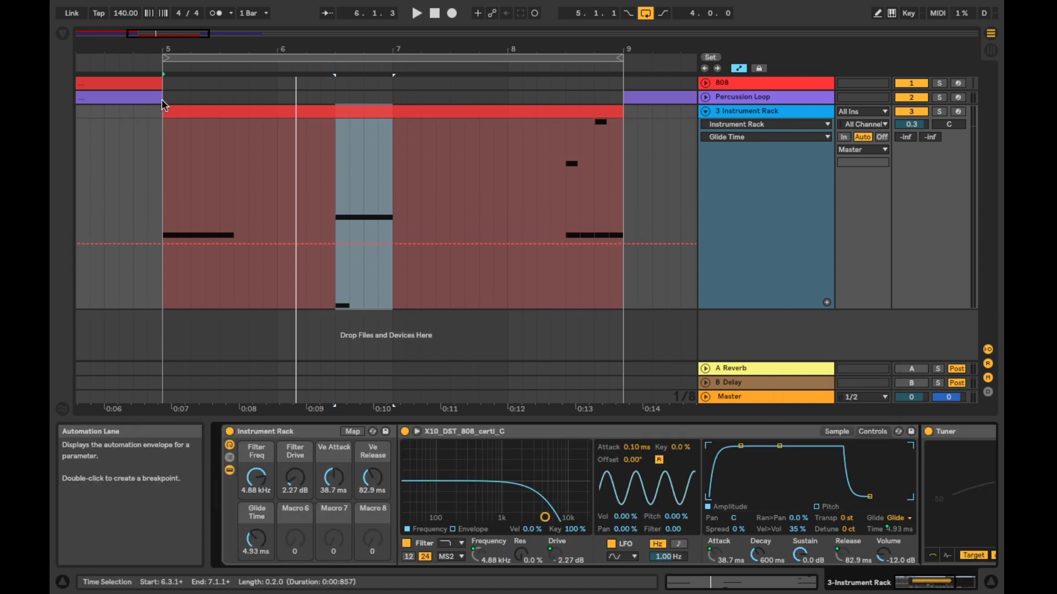
Step: Play the loop, raising Filter Drive to about 11 dB and adjusting Glide and Release macros
{"action": "left_click", "coordinate": [118, 64]}
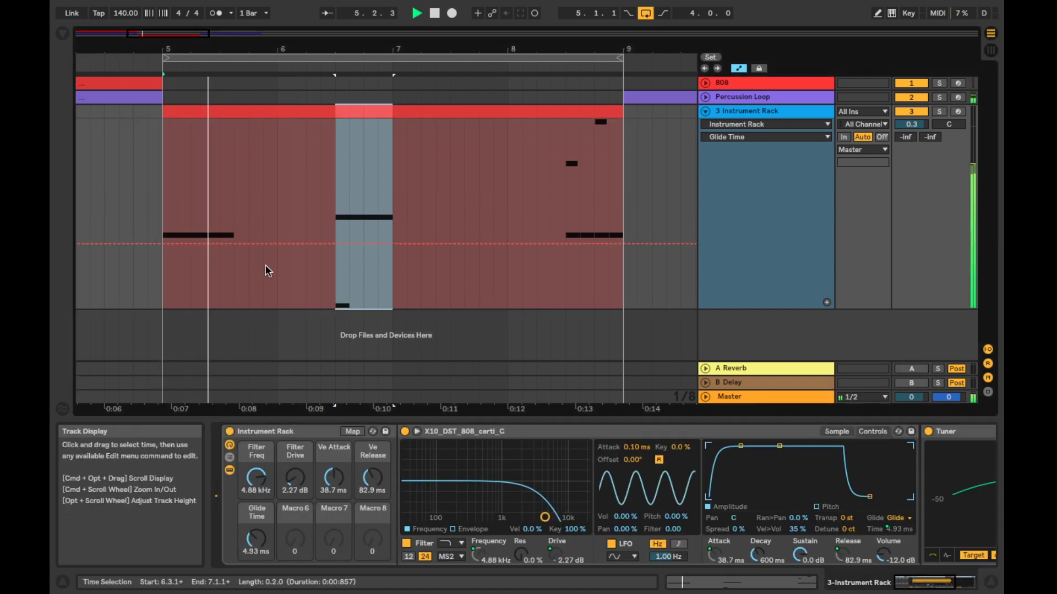
{"action": "left_click_drag", "start_coordinate": [295, 478], "coordinate": [334, 492]}
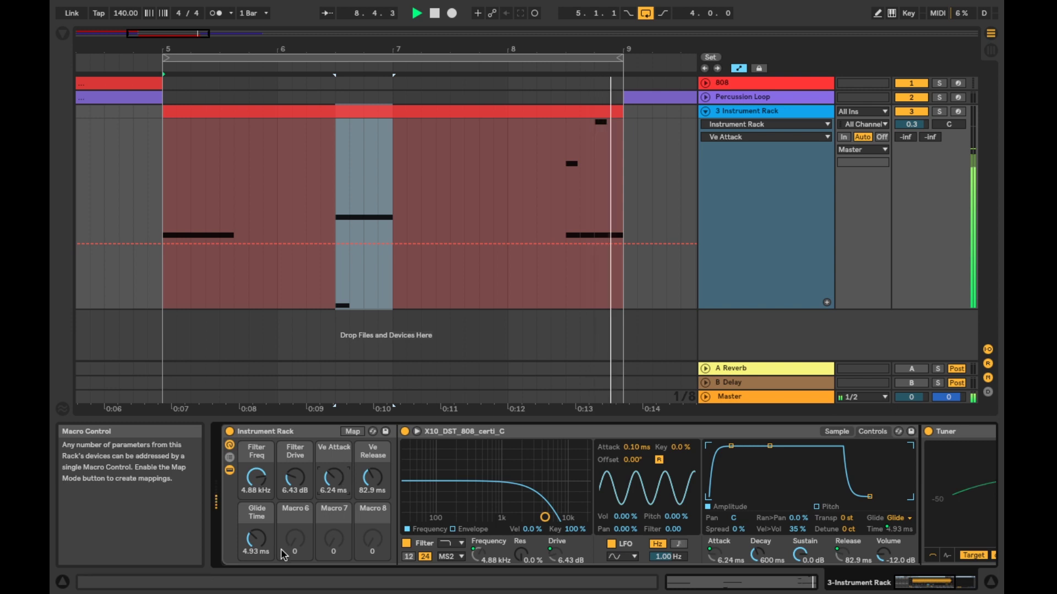
{"action": "left_click_drag", "start_coordinate": [256, 538], "coordinate": [256, 510]}
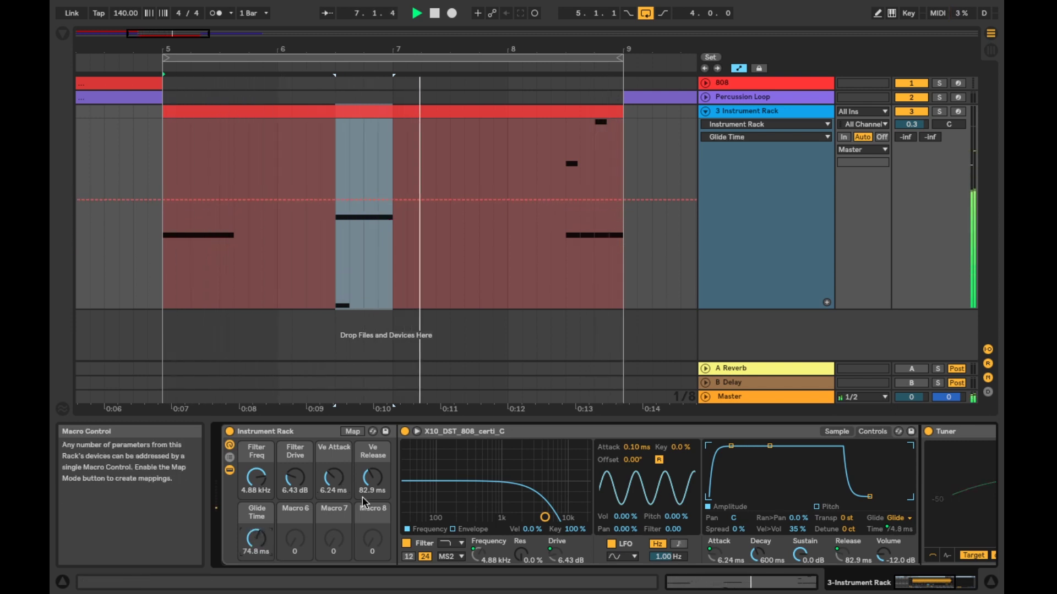
{"action": "mouse_move", "coordinate": [372, 477]}
{"action": "left_mouse_down"}
{"action": "mouse_move", "coordinate": [373, 457]}
{"action": "mouse_move", "coordinate": [373, 474]}
{"action": "left_mouse_up"}
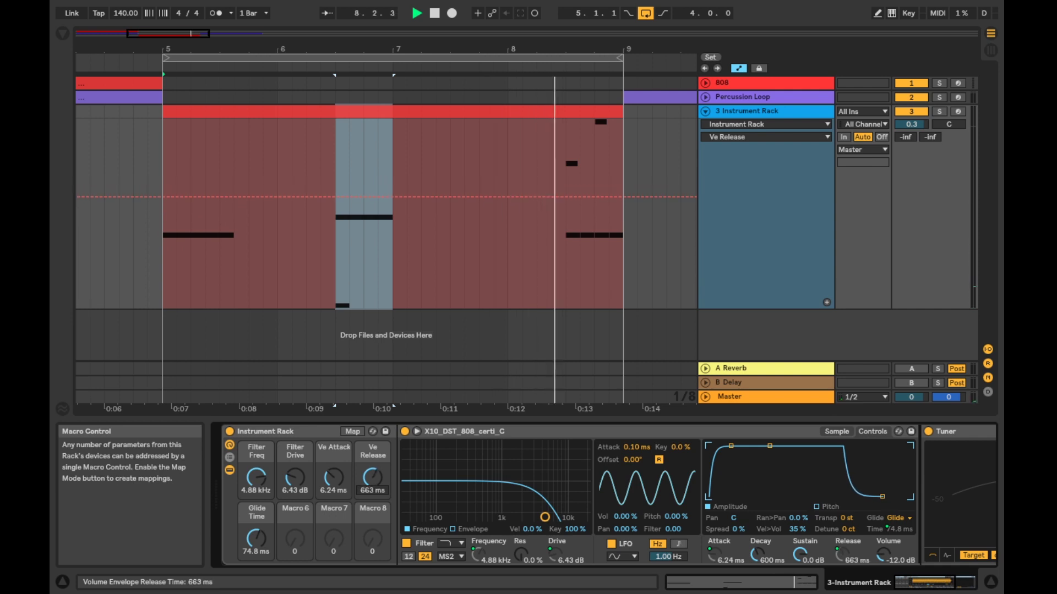
{"action": "left_click_drag", "start_coordinate": [293, 496], "coordinate": [256, 478]}
Step: Fine-tune the Glide Time and Ve Attack macros, then set filter resonance around 32–34%
{"action": "left_click_drag", "start_coordinate": [256, 538], "coordinate": [256, 528]}
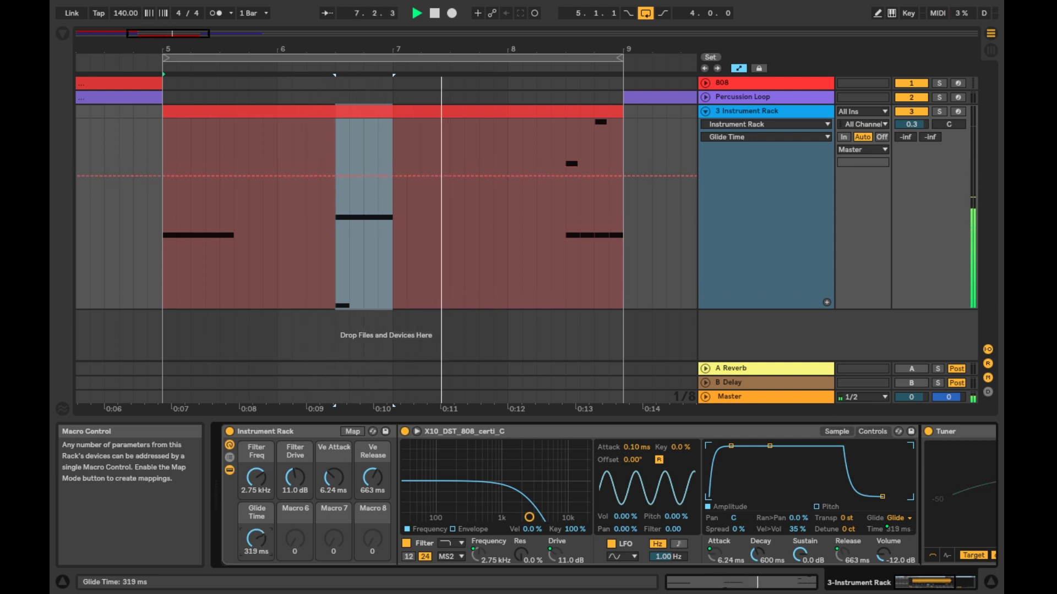
{"action": "left_click_drag", "start_coordinate": [334, 478], "coordinate": [373, 468]}
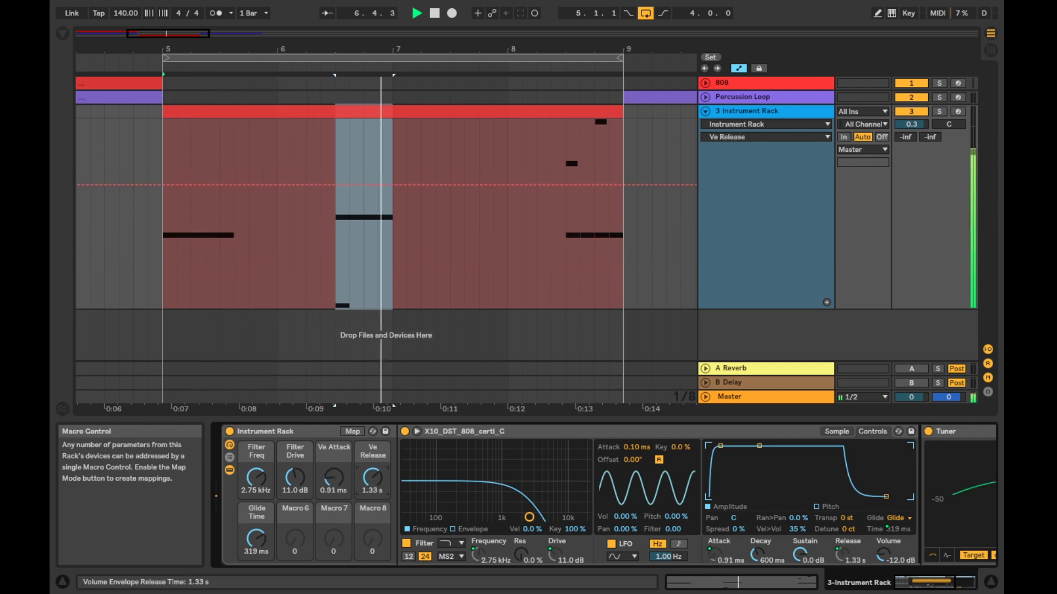
{"action": "left_click_drag", "start_coordinate": [256, 539], "coordinate": [256, 551]}
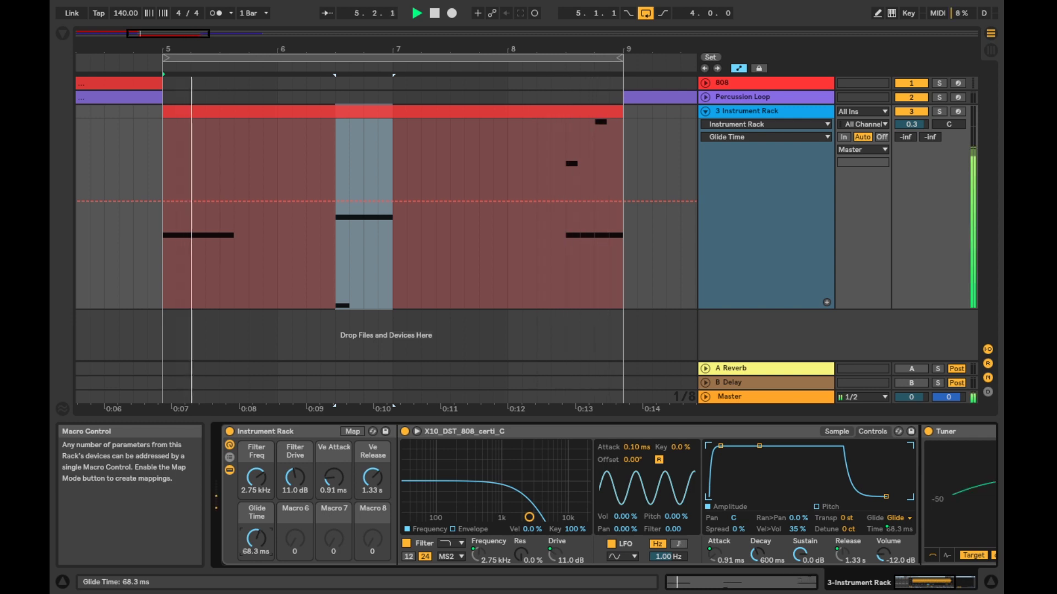
{"action": "left_click_drag", "start_coordinate": [520, 560], "coordinate": [520, 542]}
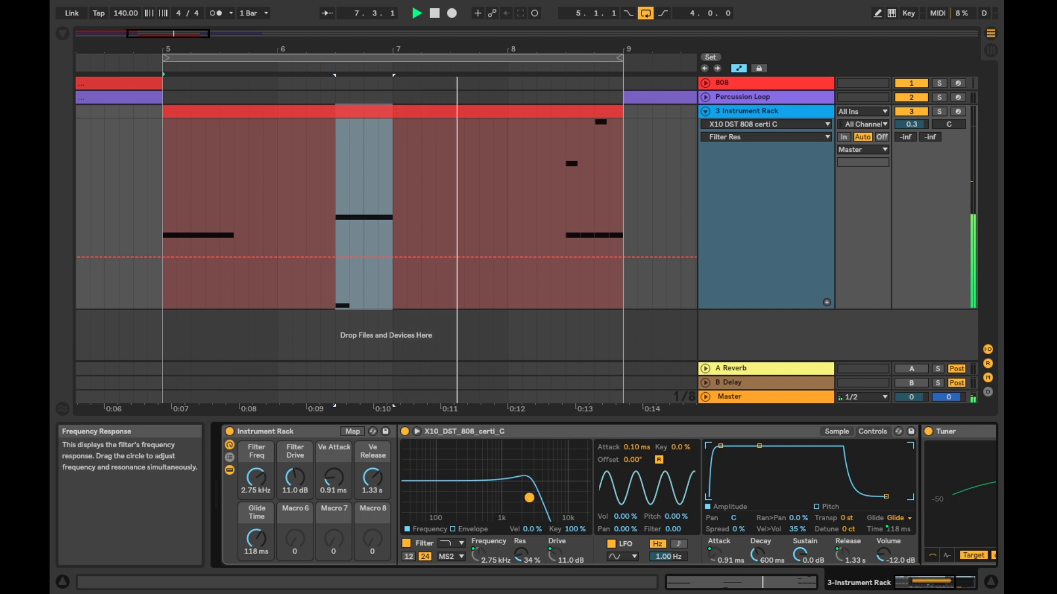
{"action": "left_click_drag", "start_coordinate": [529, 498], "coordinate": [529, 500]}
Step: Map resonance to Macro 6 at about 48%, set Filter Freq near 4.88 kHz, and save as '808 preset'
{"action": "right_click", "coordinate": [524, 550]}
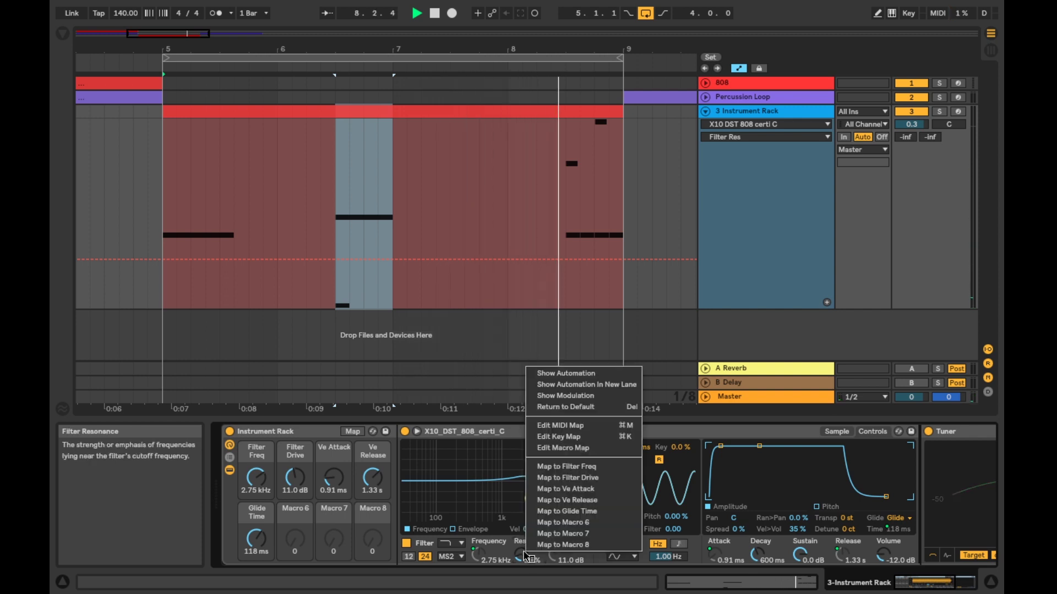
{"action": "left_click", "coordinate": [567, 522]}
{"action": "left_click_drag", "start_coordinate": [308, 530], "coordinate": [308, 502]}
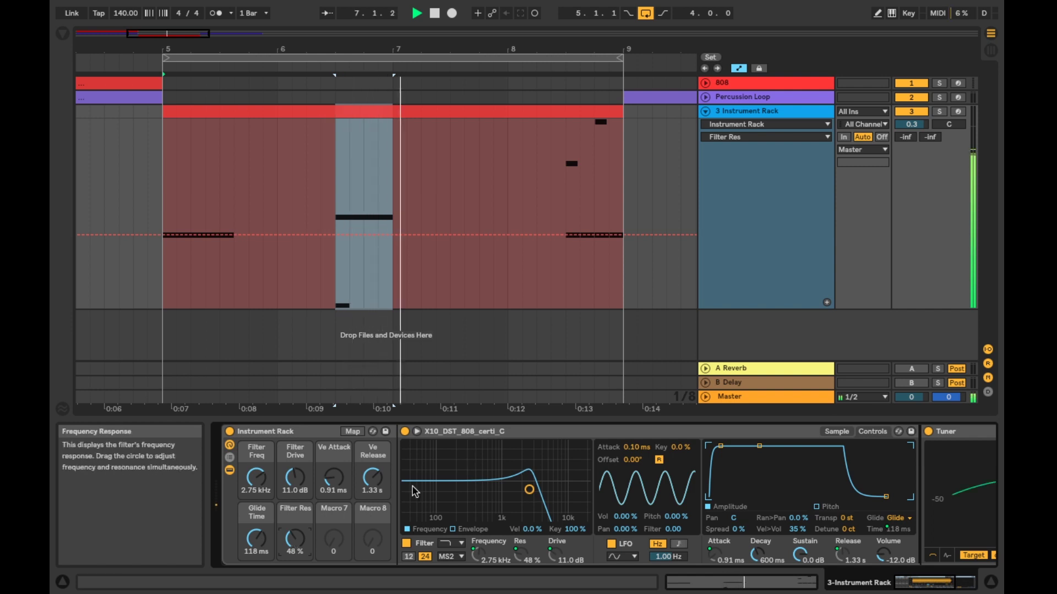
{"action": "left_click_drag", "start_coordinate": [256, 477], "coordinate": [256, 470]}
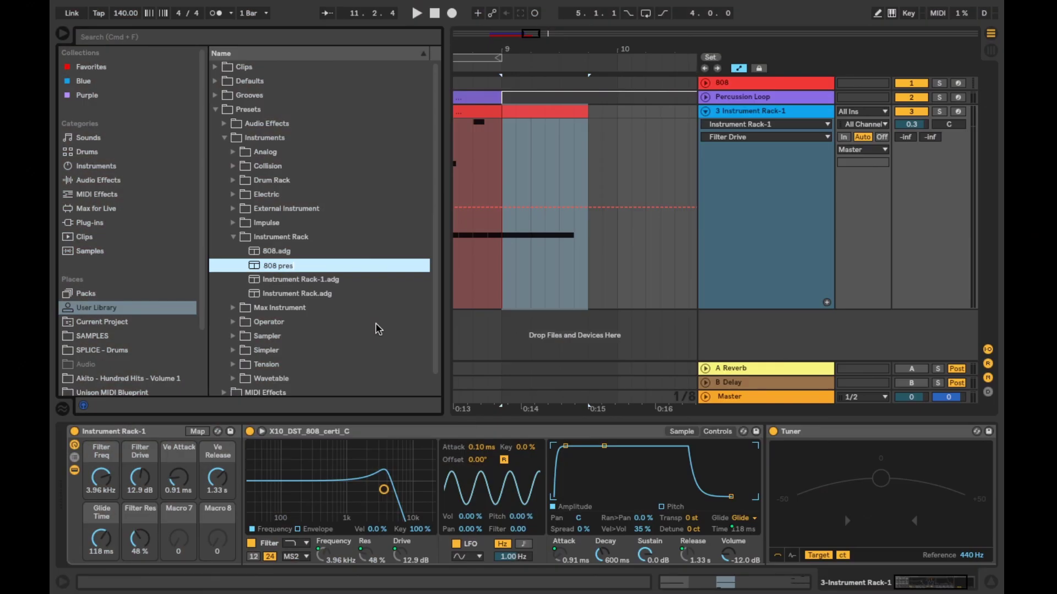
{"action": "key", "text": "Return"}
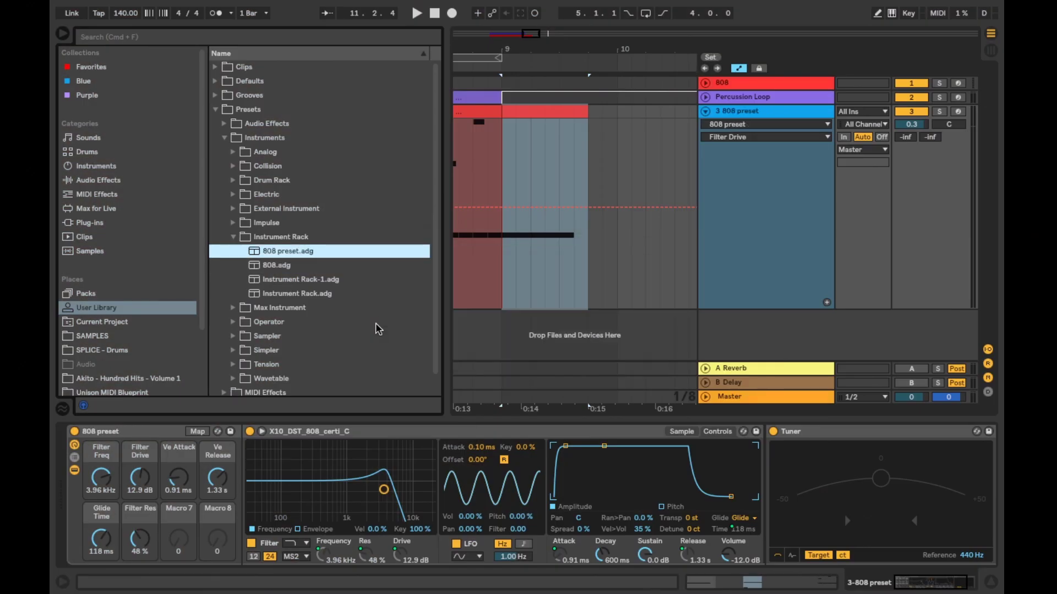
Step: Hide the browser and zoom the arrangement to frame bars 5–9 of the 808 clip
{"action": "left_click", "coordinate": [64, 35]}
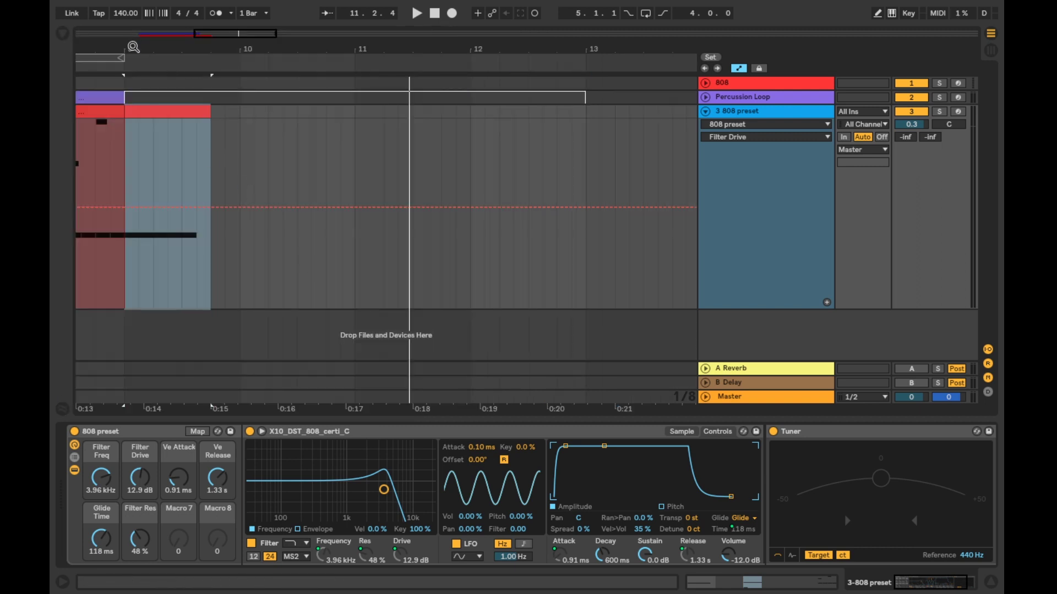
{"action": "left_click_drag", "start_coordinate": [133, 47], "coordinate": [392, 47]}
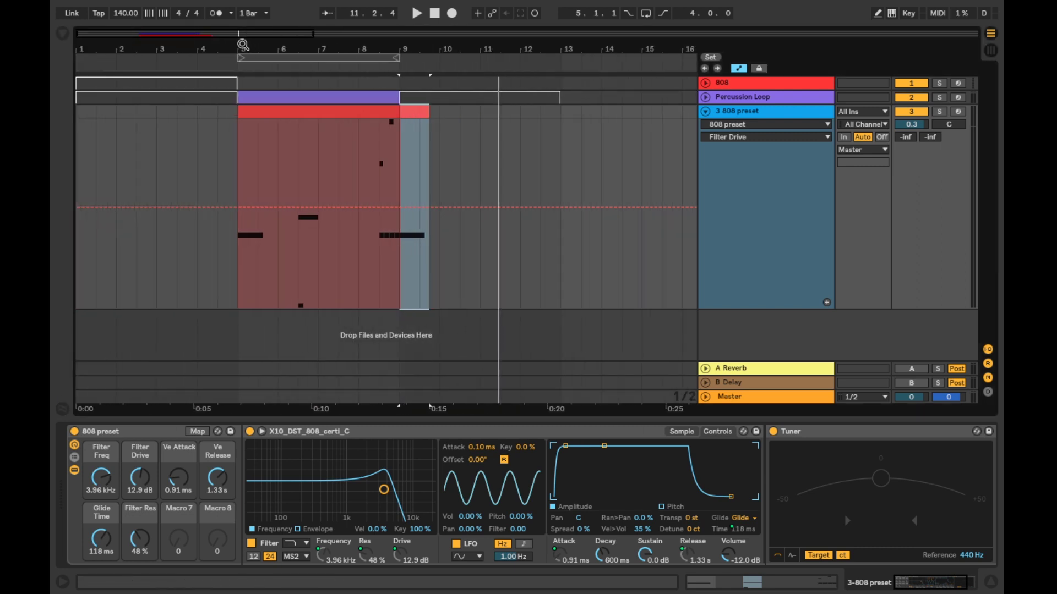
{"action": "left_click_drag", "start_coordinate": [243, 44], "coordinate": [241, 63]}
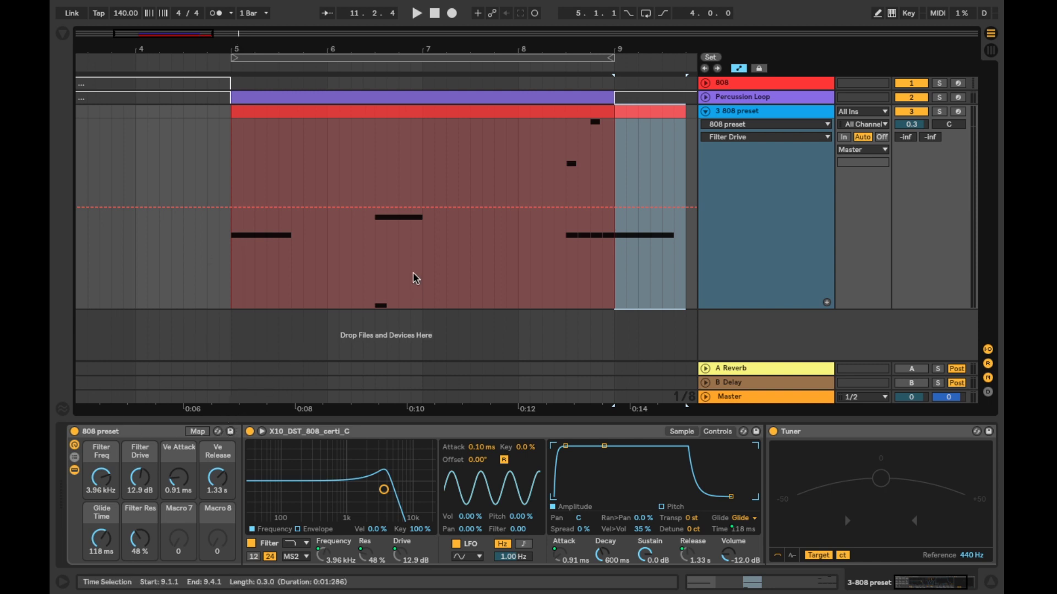
{"action": "left_click_drag", "start_coordinate": [384, 52], "coordinate": [353, 53]}
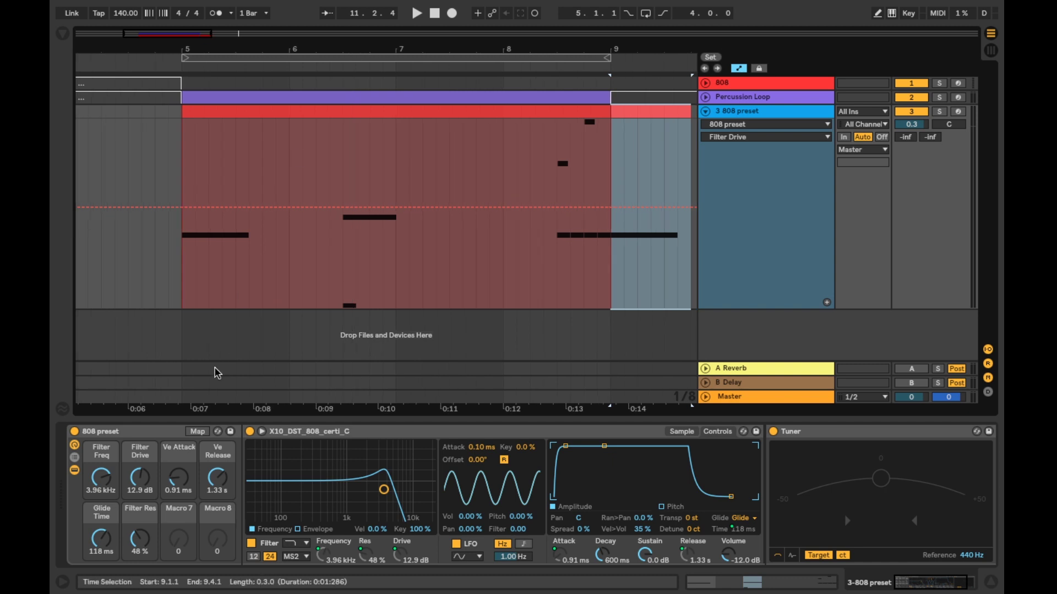